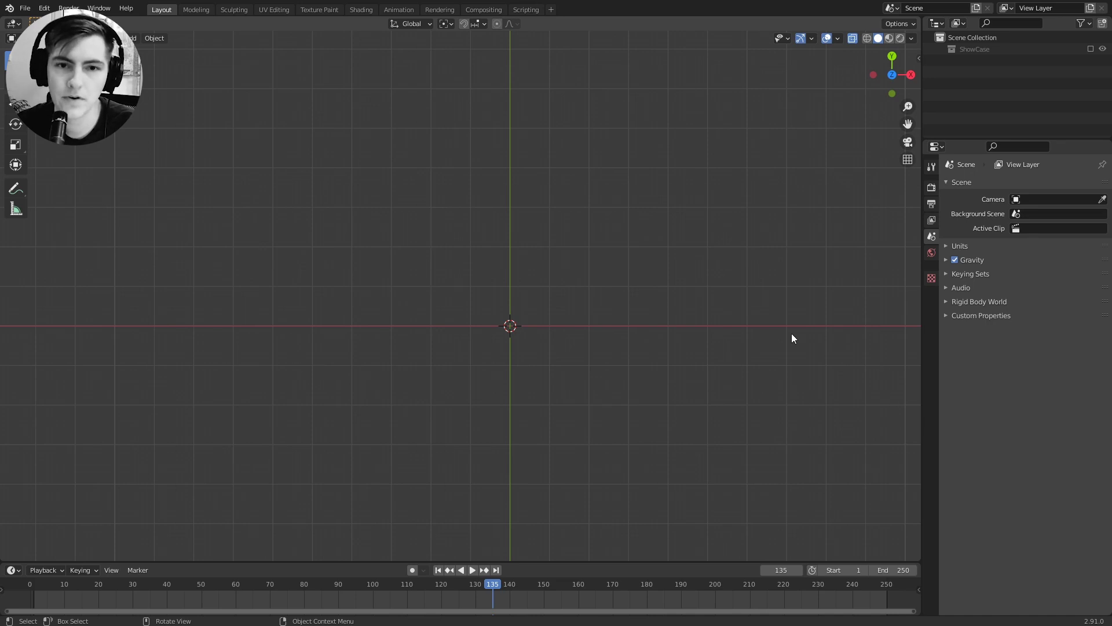
Add a mesh plane and delete its two lower vertices, keeping only the upper edge above the X axis
shift+middle_drag(659, 306, 618, 291)
scroll(640, 285, up, 1)
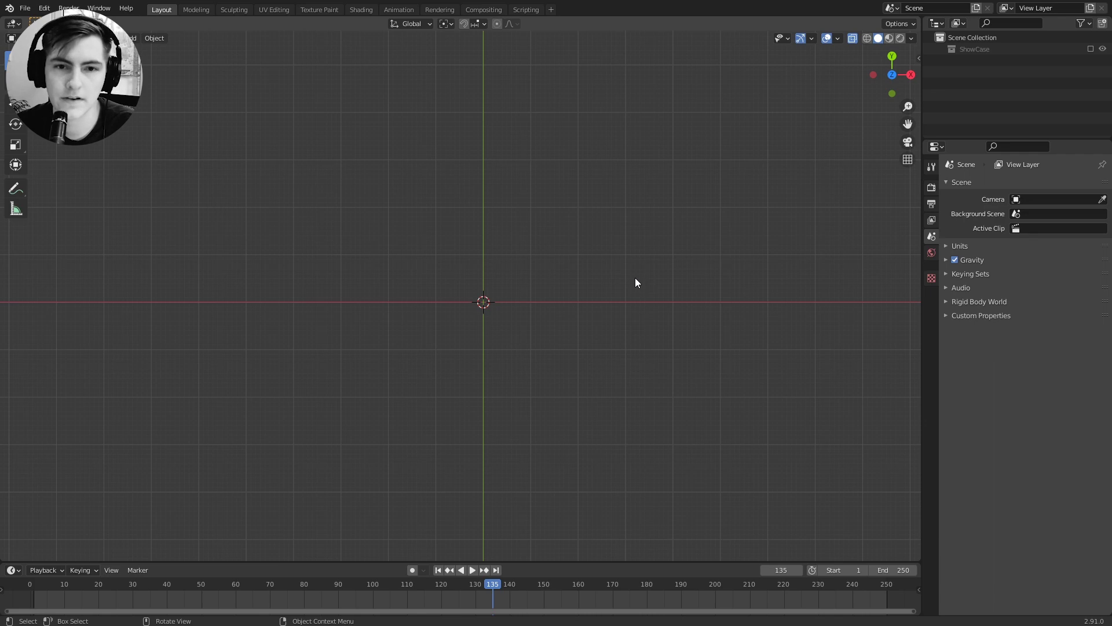
shift+middle_drag(599, 276, 575, 341)
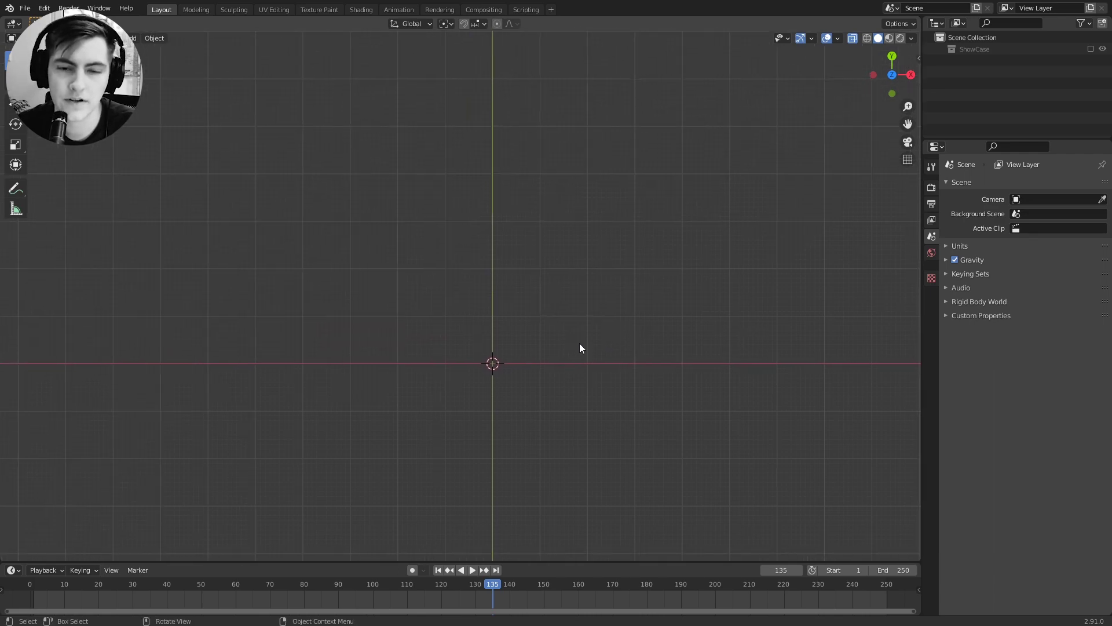
key(shift+a)
mouse_move(572, 327)
click(638, 330)
key(Tab)
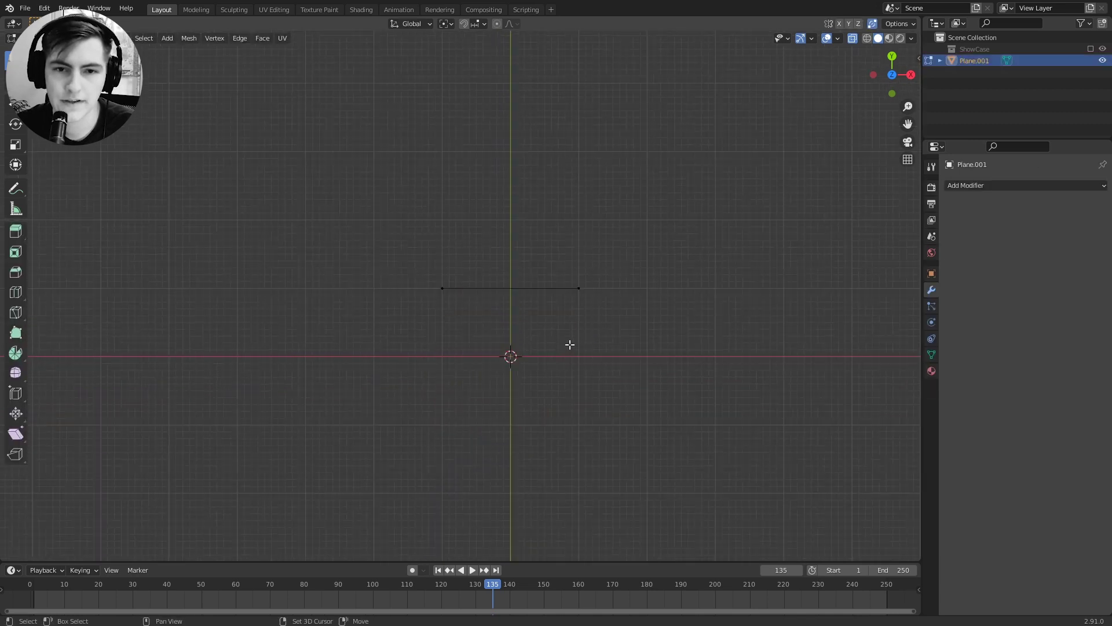
key(shift+a)
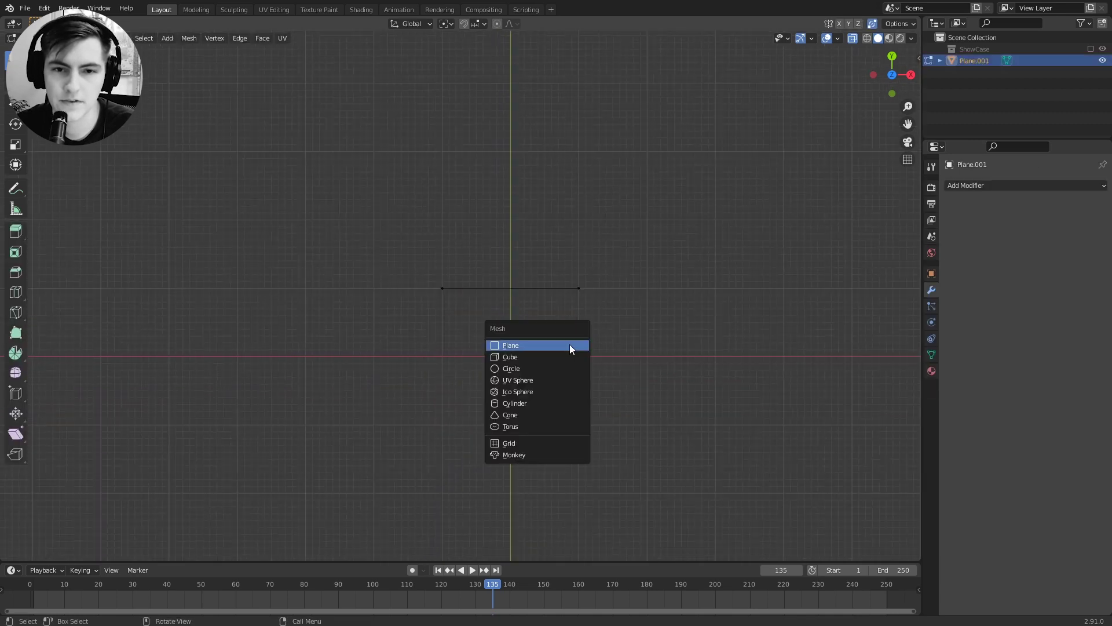
key(Tab)
Add a Bezier curve at the origin and scale its control points up by a factor of 6
key(shift+a)
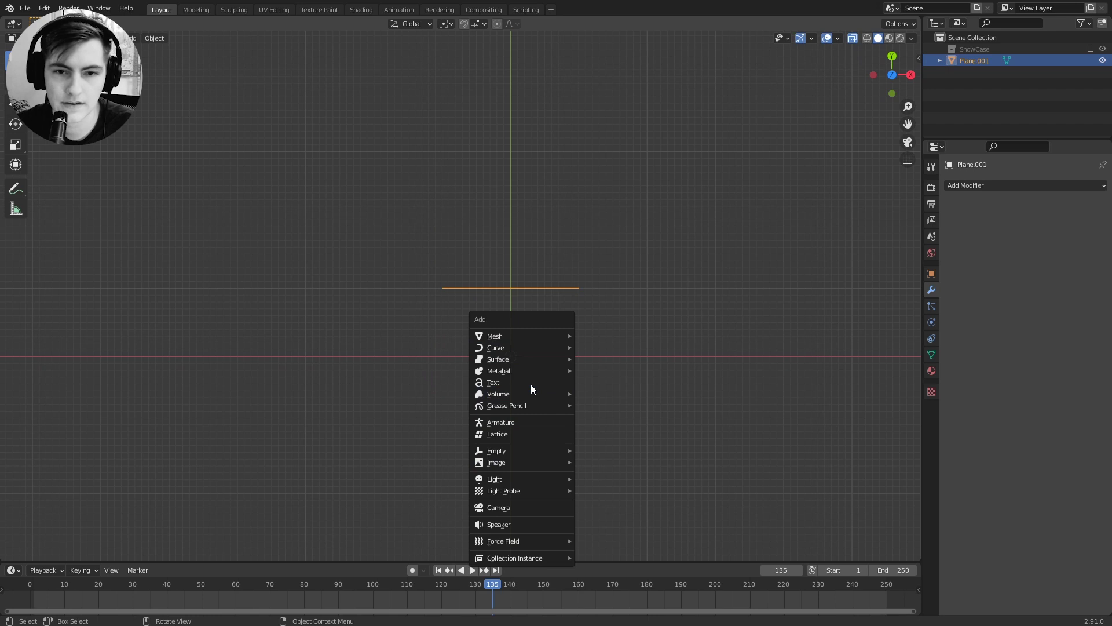
mouse_move(540, 348)
click(608, 347)
key(Tab)
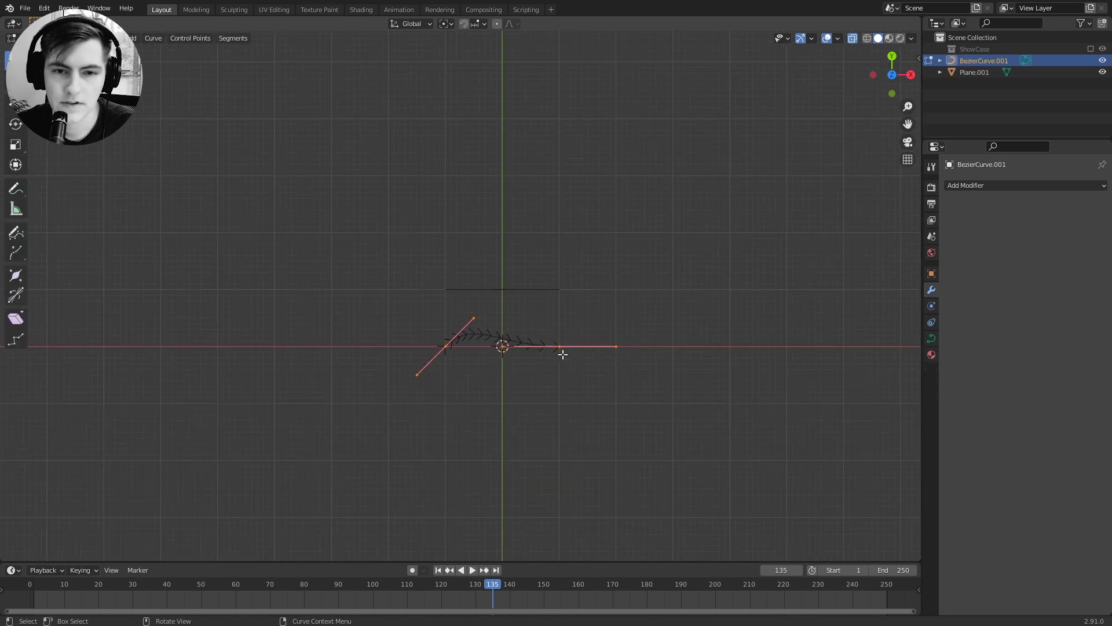
key(g)
key(6)
key(Return)
key(Tab)
shift+middle_drag(522, 312, 497, 343)
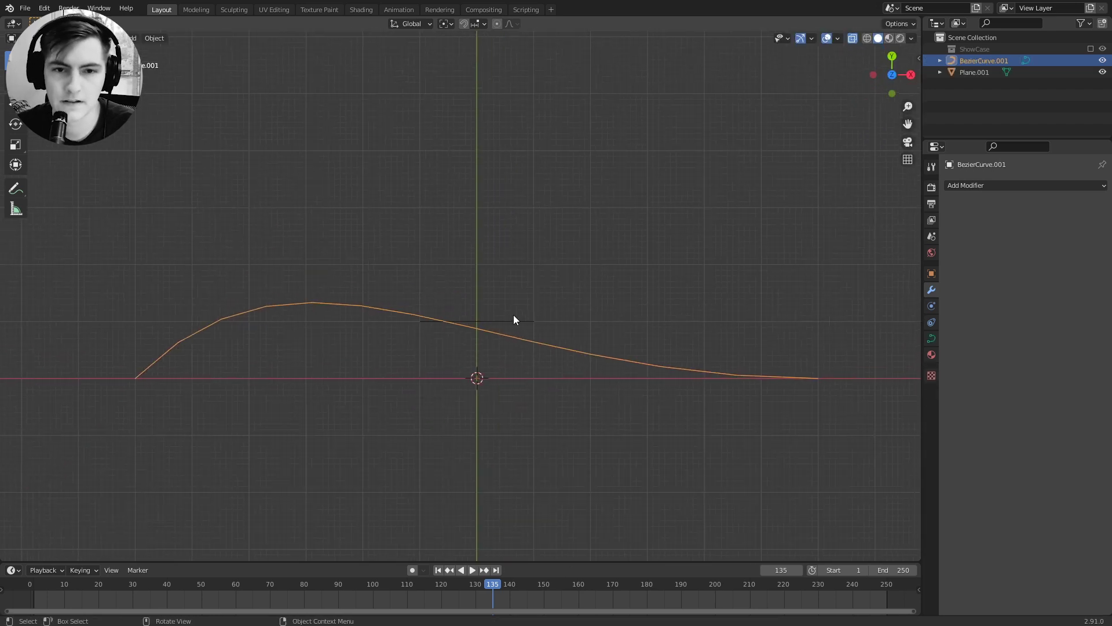
Add a Screw modifier to the plane's edge, set its axis to X and enable merging
click(514, 317)
click(975, 189)
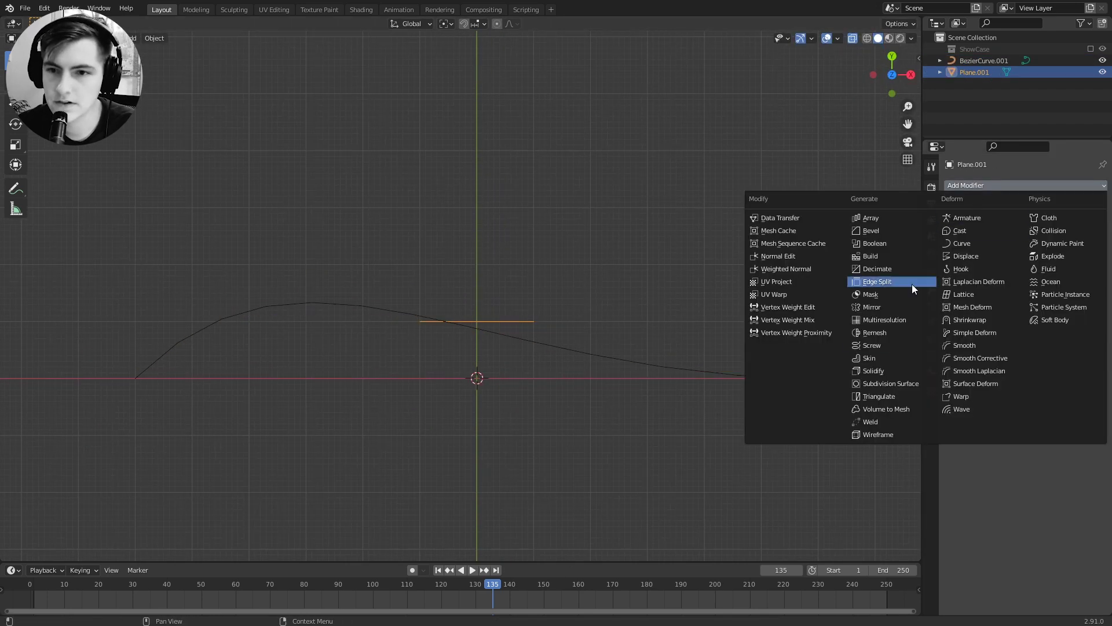
click(885, 344)
click(1021, 269)
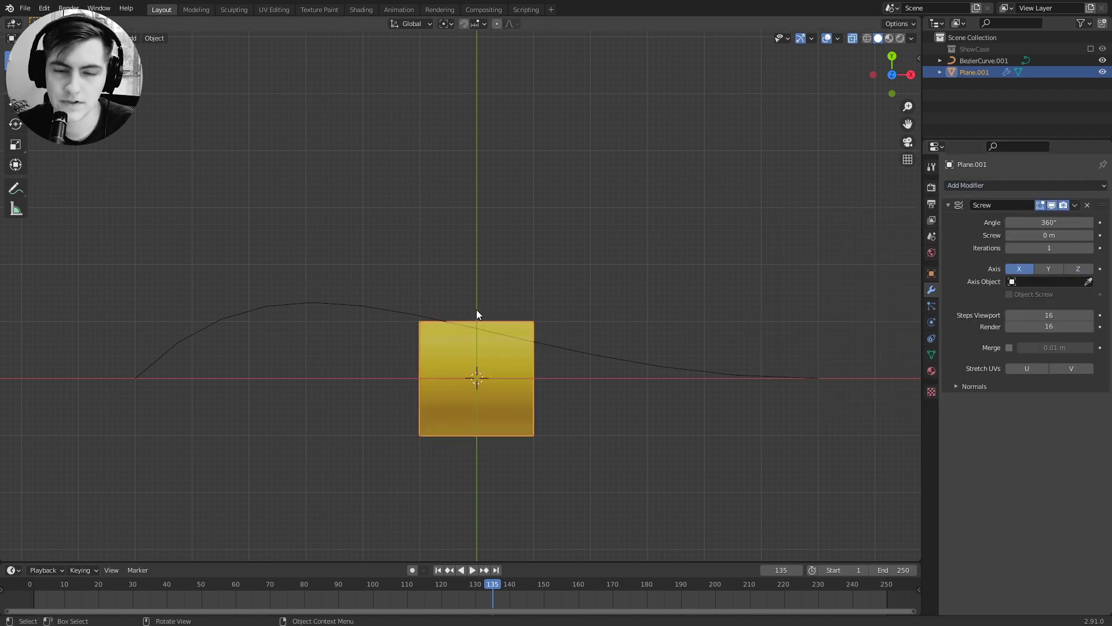
mouse_move(477, 312)
middle_down()
mouse_move(504, 308)
mouse_move(531, 259)
mouse_move(492, 293)
mouse_move(551, 280)
mouse_move(474, 319)
middle_up()
key(a)
key(a)
scroll(538, 294, up, 1)
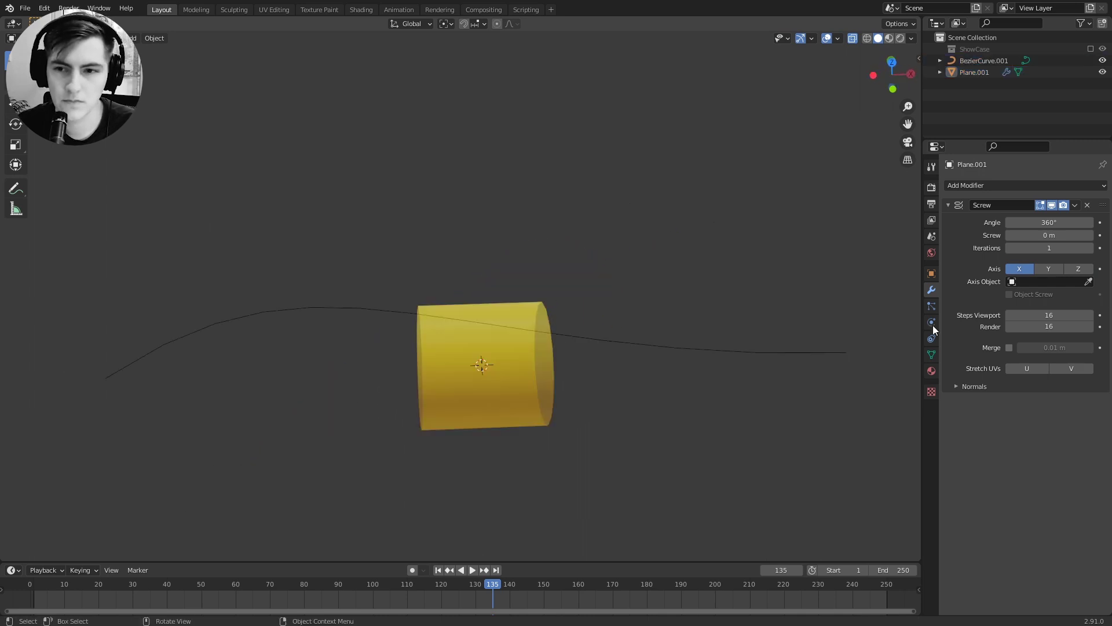
click(1010, 349)
Add a Curve modifier to the cylinder and pick the Bezier curve as its curve object
key(KP_7)
shift+middle_drag(510, 405, 519, 335)
click(964, 186)
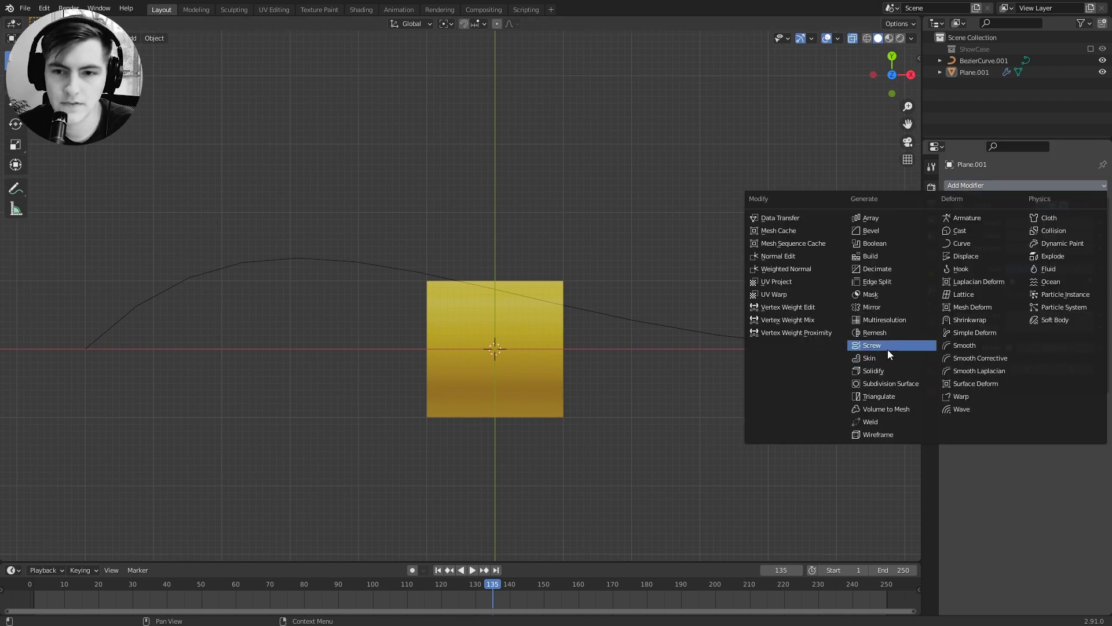
click(962, 244)
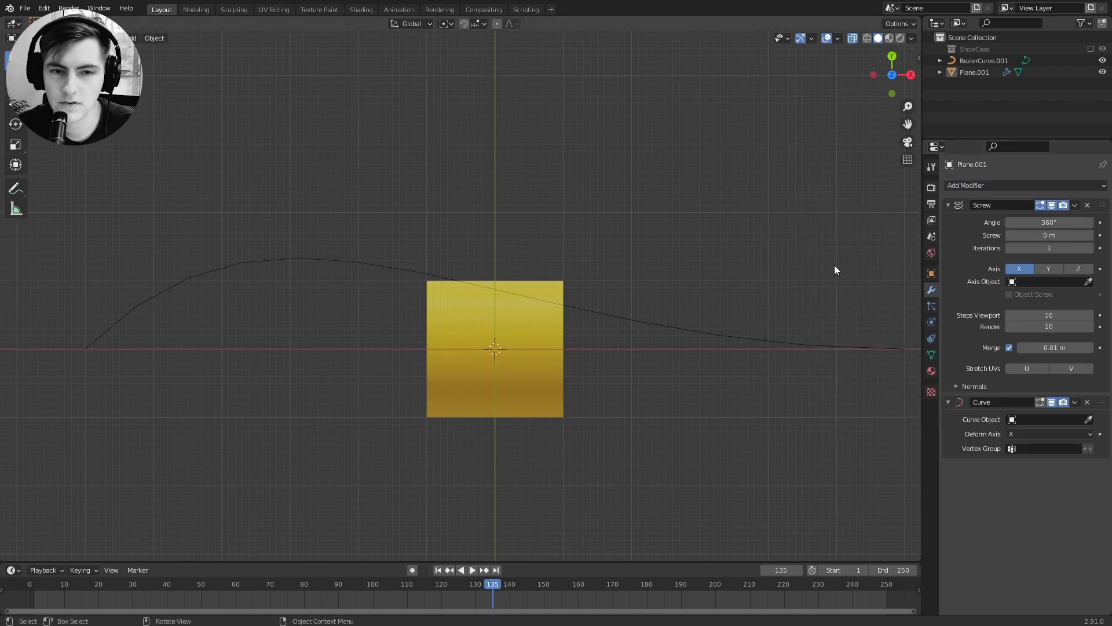
click(1088, 419)
click(637, 321)
scroll(637, 336, down, 3)
shift+middle_drag(636, 338, 669, 330)
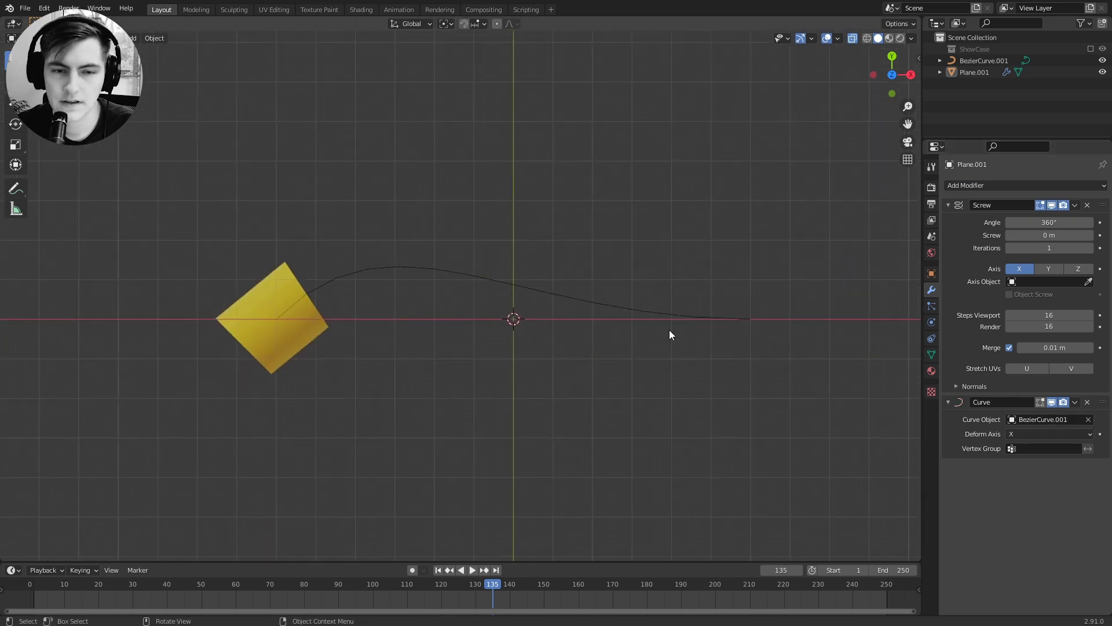
Try sliding the cylinder along the curve by moving it on the X axis
click(269, 346)
key(g)
key(x)
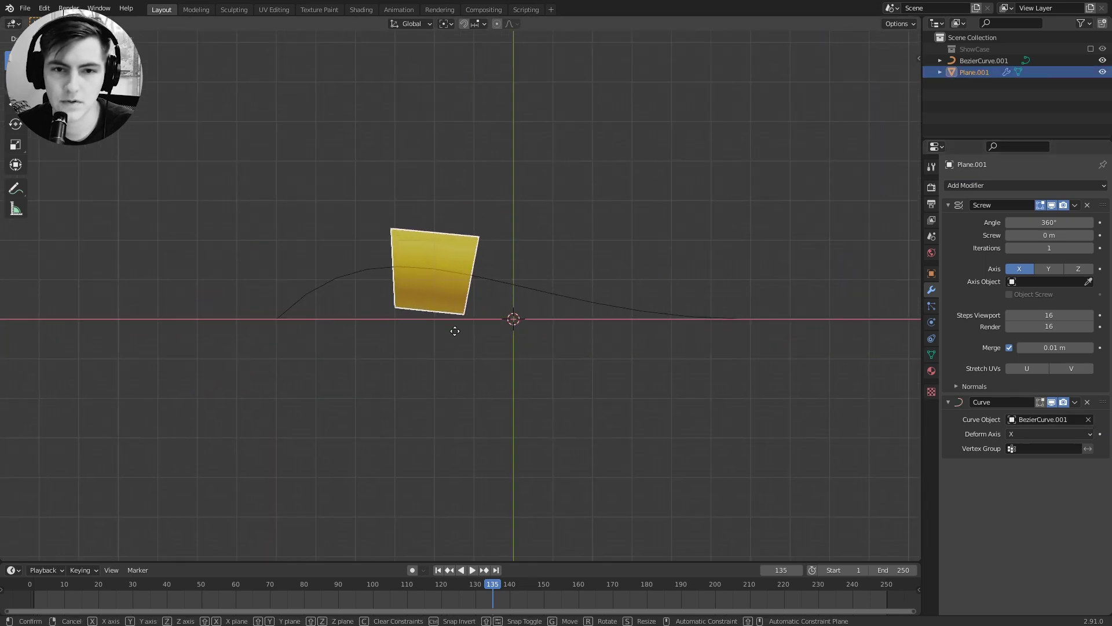
right_click(659, 305)
Scale the whole edge along X to stretch the cylinder into a long bent tube
key(Tab)
scroll(602, 305, up, 1)
key(a)
key(s)
key(x)
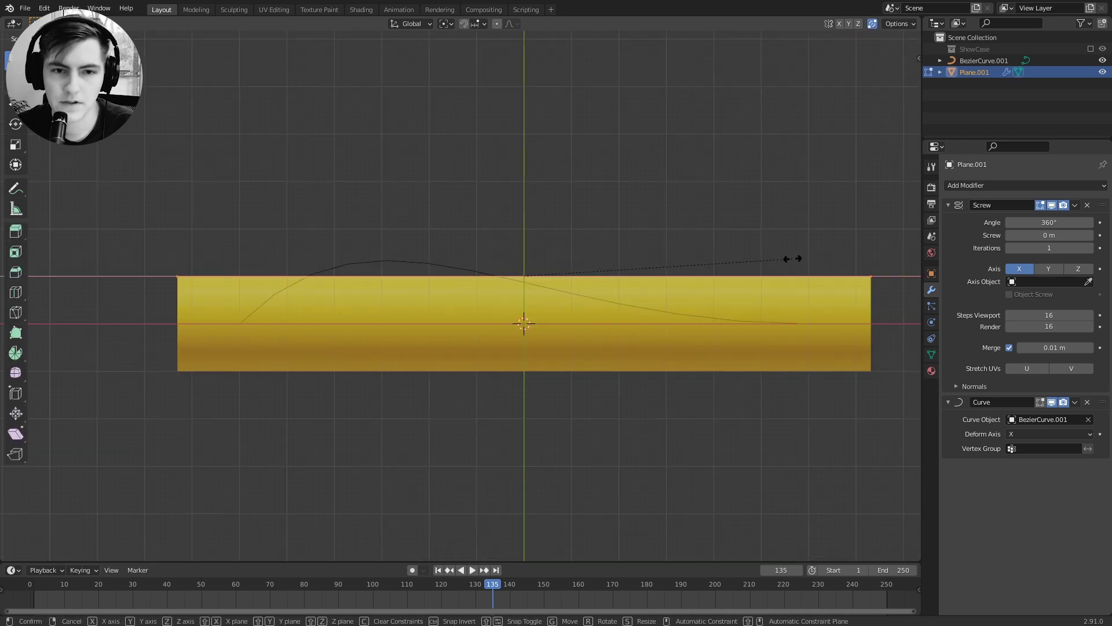
click(734, 265)
key(Tab)
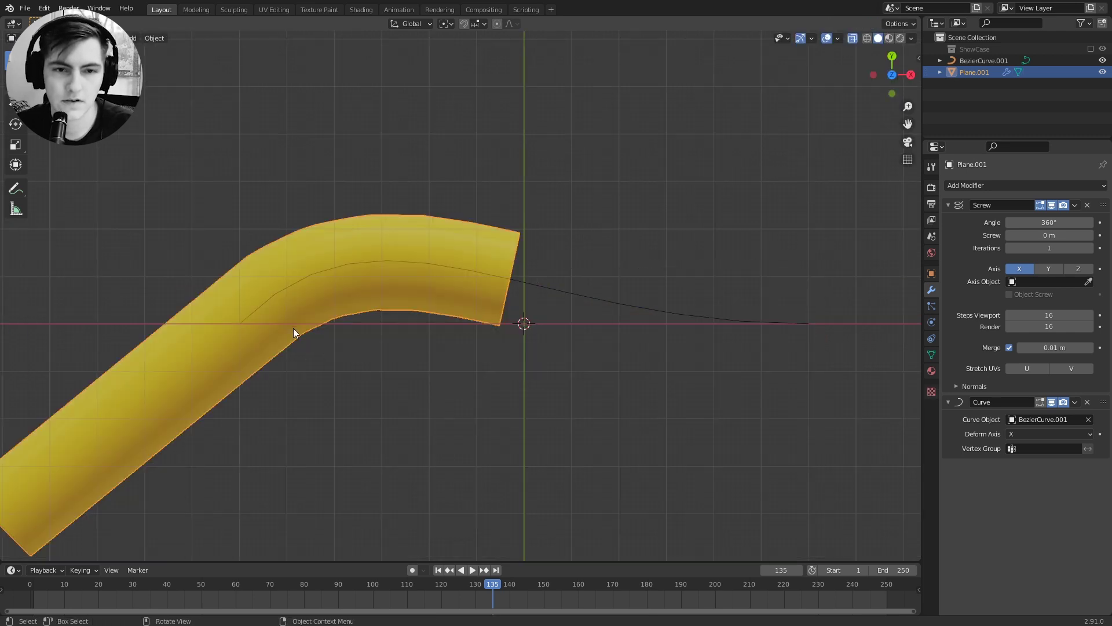
Try moving the stretched tube along X and inspect its open end
key(g)
key(x)
right_click(537, 316)
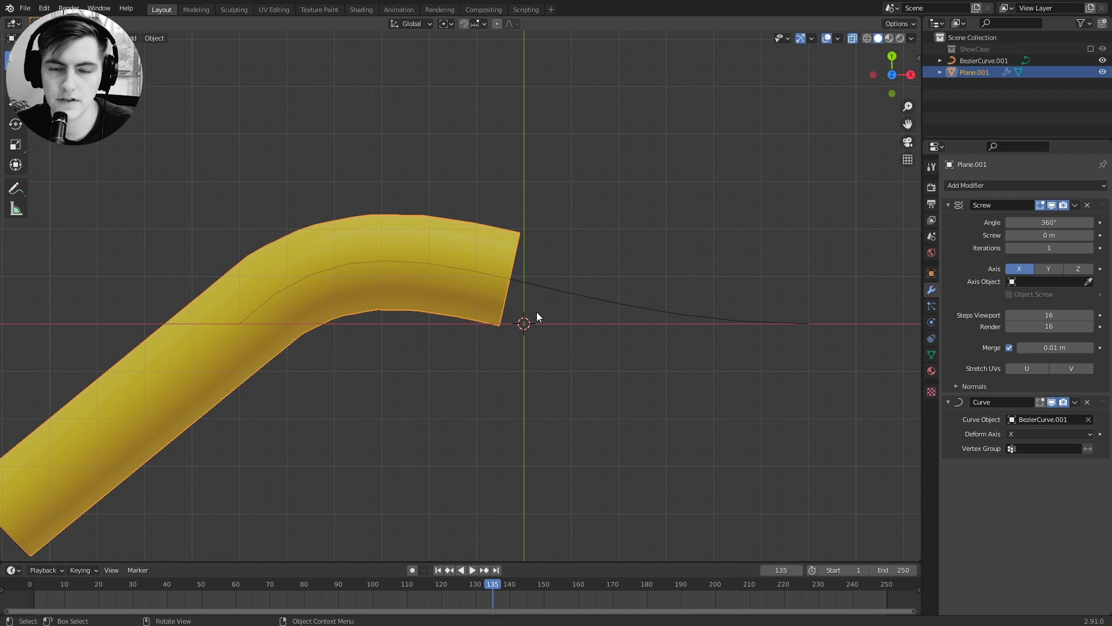
middle_drag(523, 294, 482, 233)
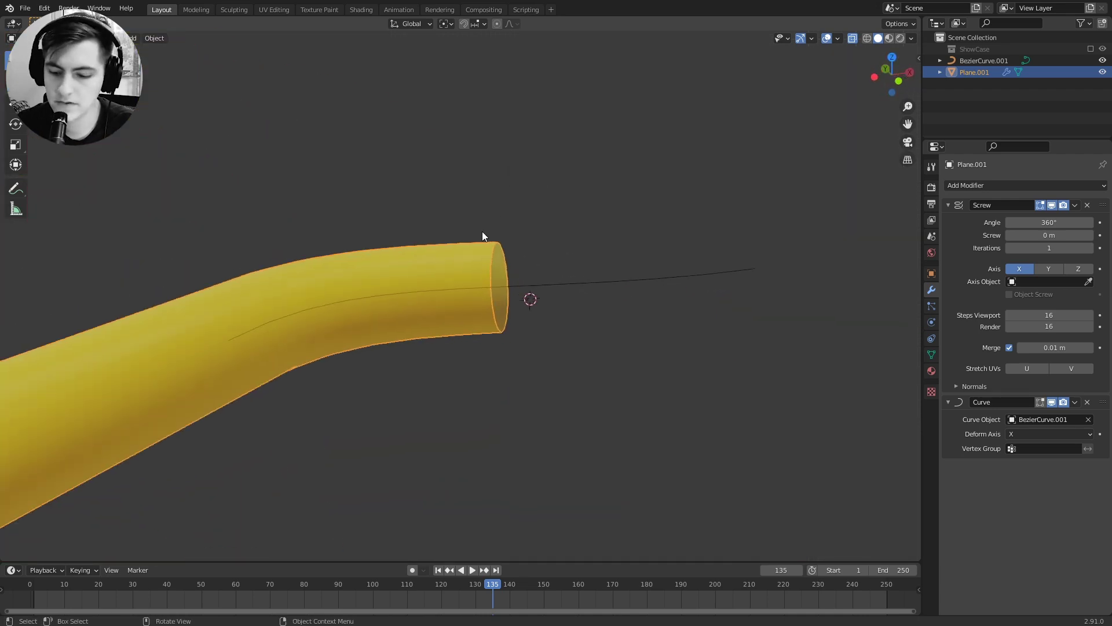
key(KP_7)
scroll(510, 220, down, 1)
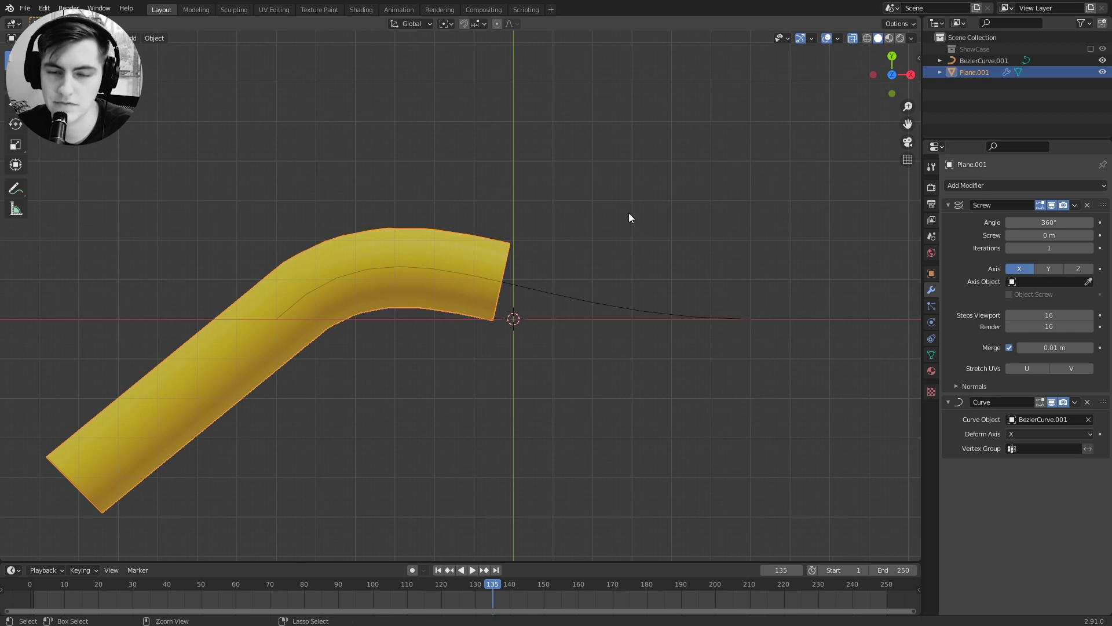
Extrude the edge's left end vertex 1 m outward along X and 1 m down to the X axis
key(Tab)
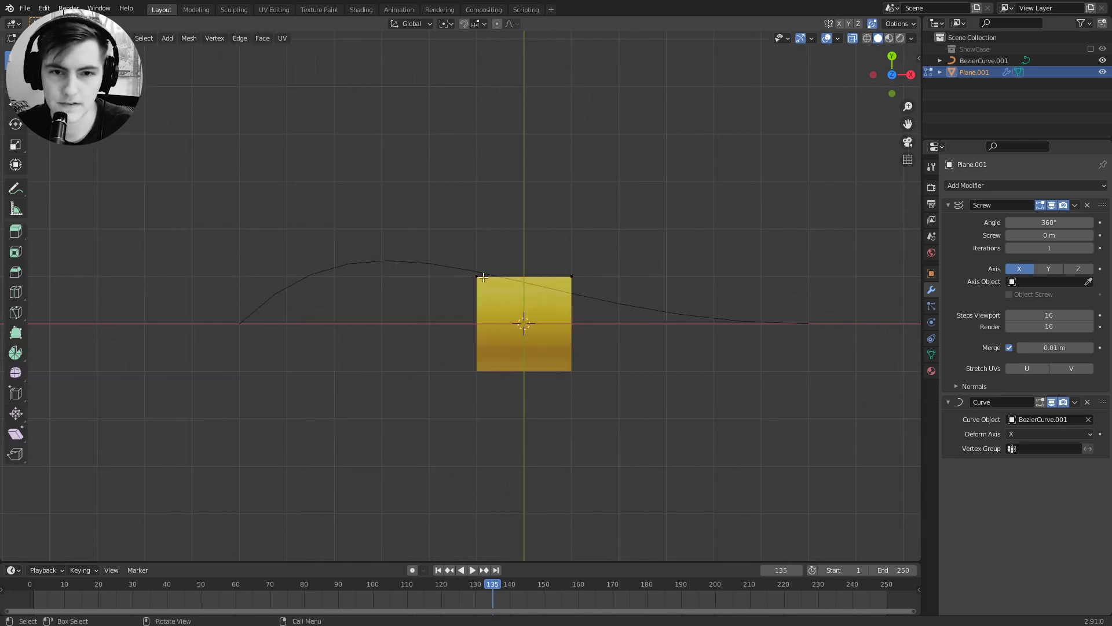
click(482, 277)
key(e)
key(x)
ctrl+click(423, 290)
key(e)
key(y)
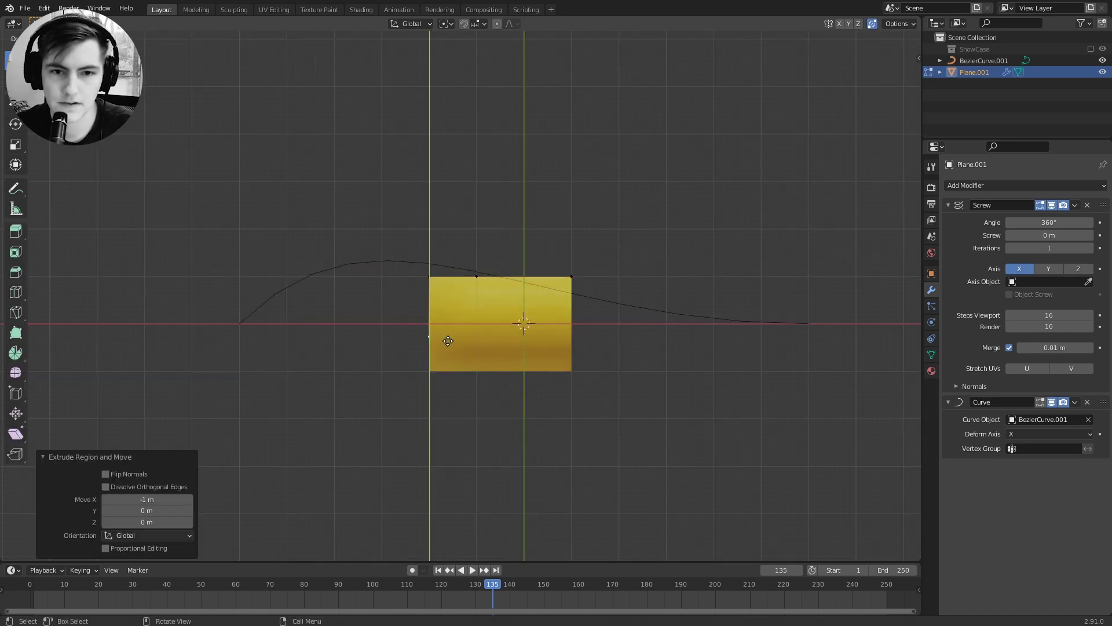
ctrl+click(448, 331)
Extrude the edge's right end vertex 1 m outward along X and 1 m down to the X axis
click(574, 278)
key(e)
key(x)
ctrl+click(621, 279)
key(e)
key(y)
ctrl+click(621, 327)
Round both upper corner vertices with an 8-segment vertex bevel at 100 percent width
click(620, 278)
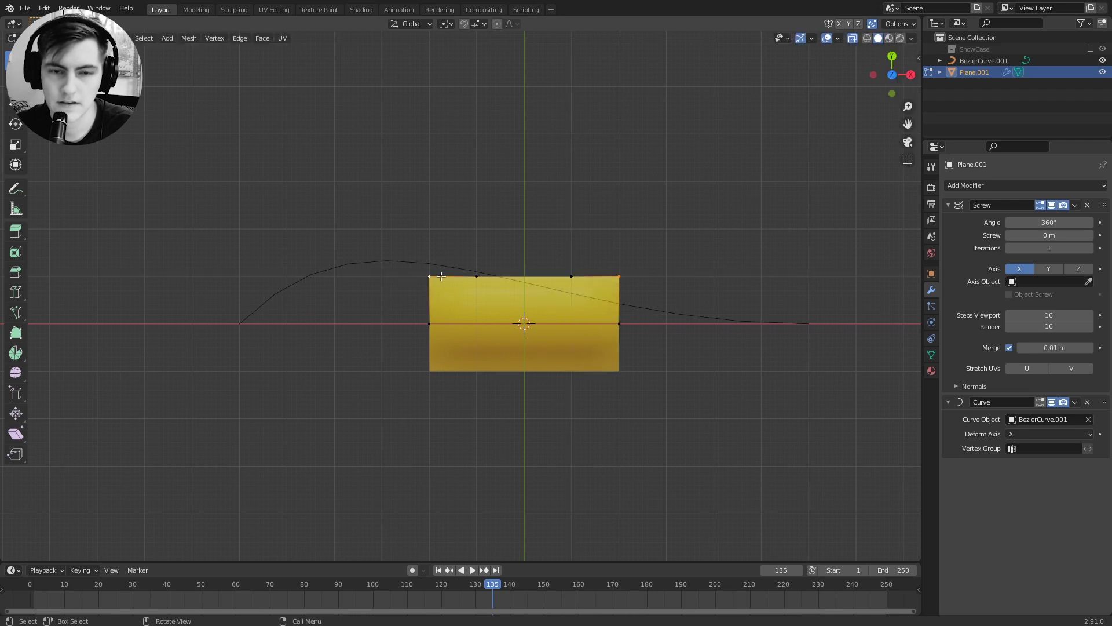
key(ctrl+b)
click(717, 234)
click(129, 342)
scroll(406, 359, up, 4)
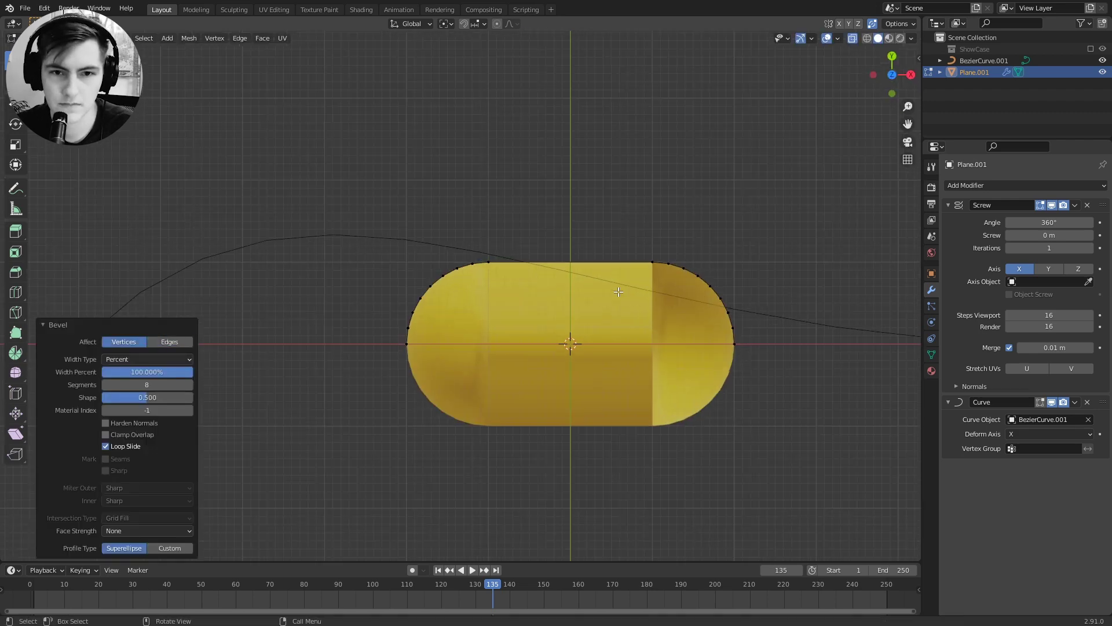
shift+middle_drag(463, 371, 354, 378)
scroll(336, 365, down, 4)
key(Tab)
middle_drag(224, 328, 505, 325)
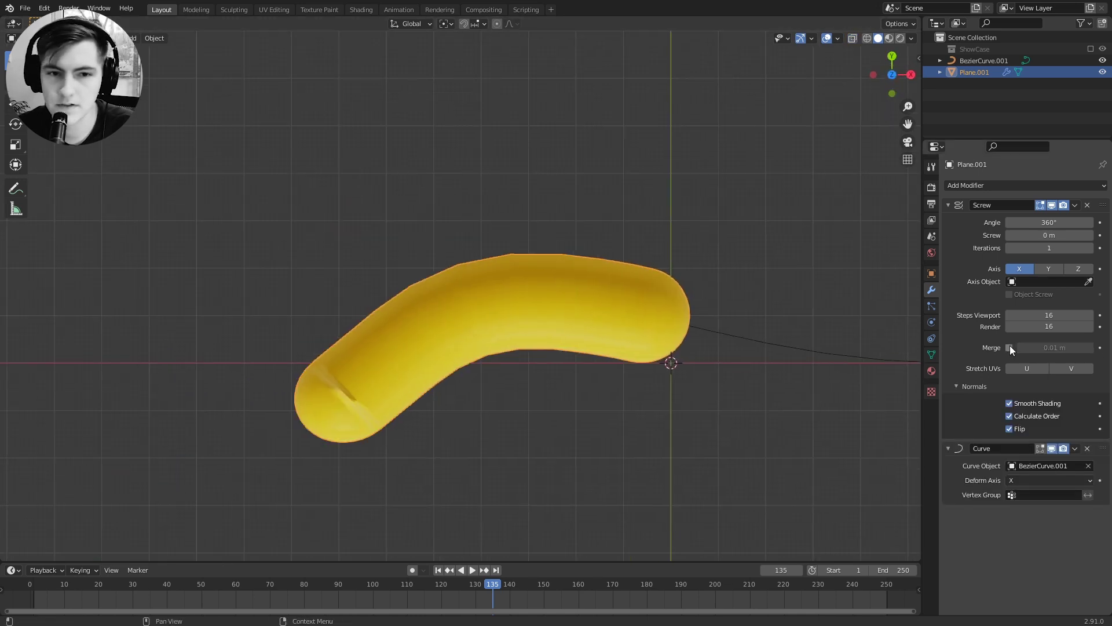
Enable merging and disable normal flipping in the Screw modifier of the bent capsule
click(1010, 346)
mouse_move(643, 321)
middle_down()
mouse_move(756, 241)
mouse_move(645, 319)
mouse_move(603, 330)
mouse_move(620, 333)
mouse_move(643, 303)
mouse_move(603, 318)
mouse_move(628, 330)
middle_up()
key(KP_7)
click(1009, 428)
key(KP_7)
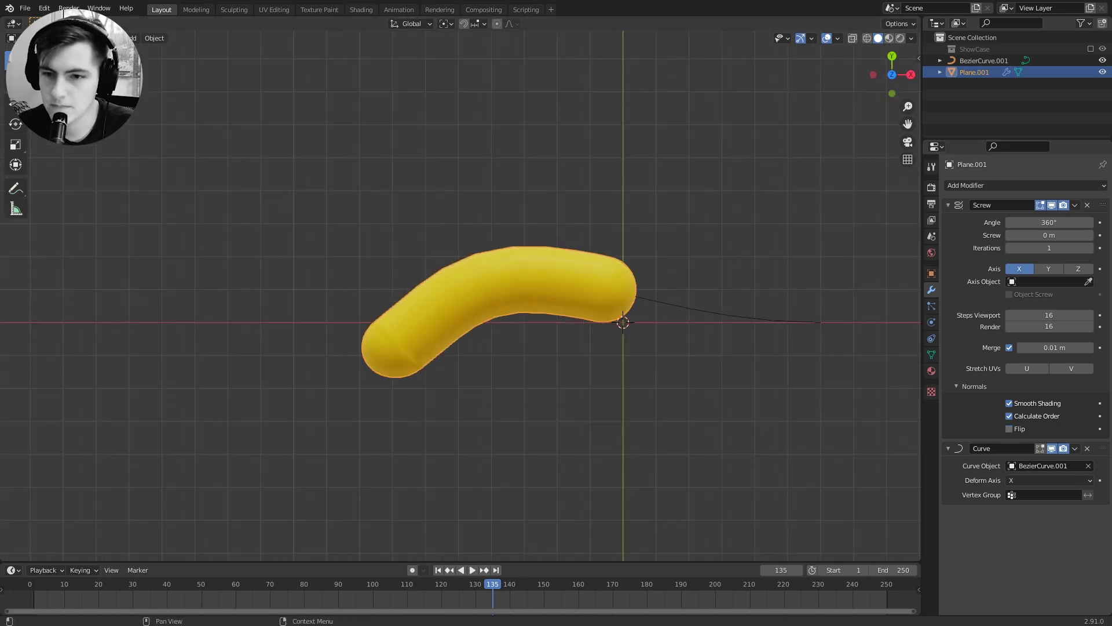
Undo the Screw normals changes and the corner bevel, going back to the square-ended profile
key(Tab)
scroll(759, 290, up, 2)
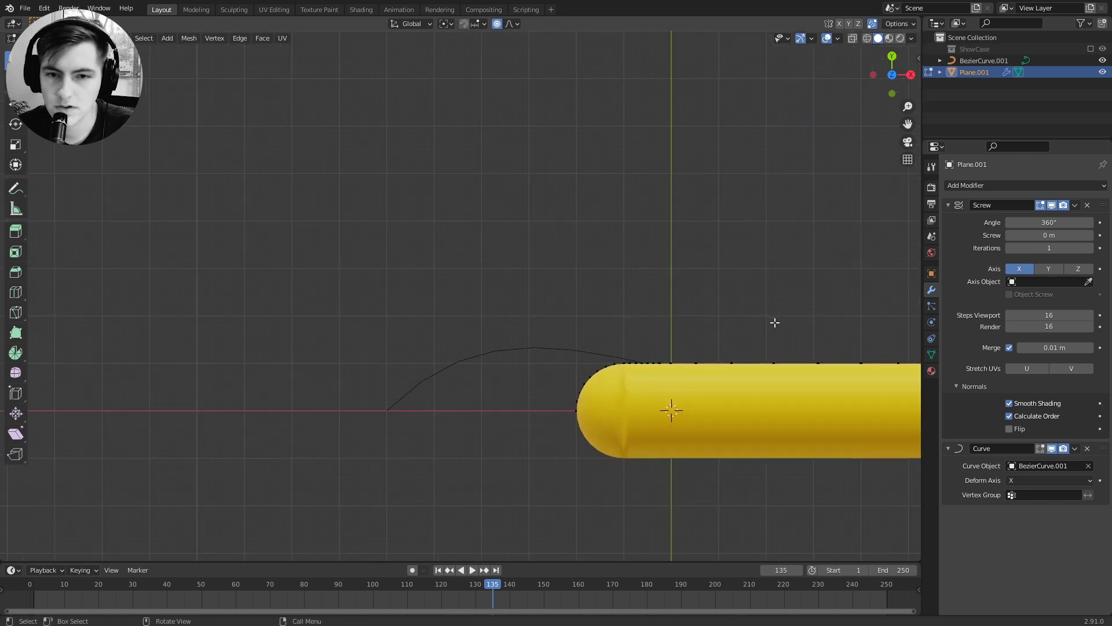
shift+middle_drag(777, 318, 655, 313)
key(Tab)
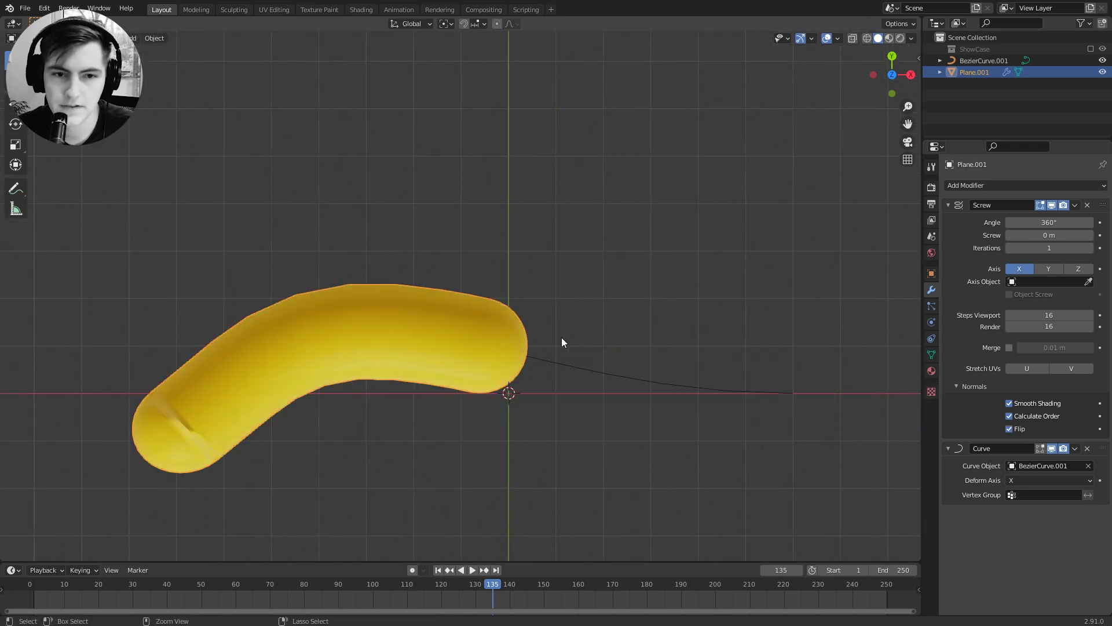
key(Tab)
key(ctrl+z)
key(ctrl+z)
key(ctrl+z)
Delete the extruded cap vertices at both ends of the profile
drag(363, 318, 439, 457)
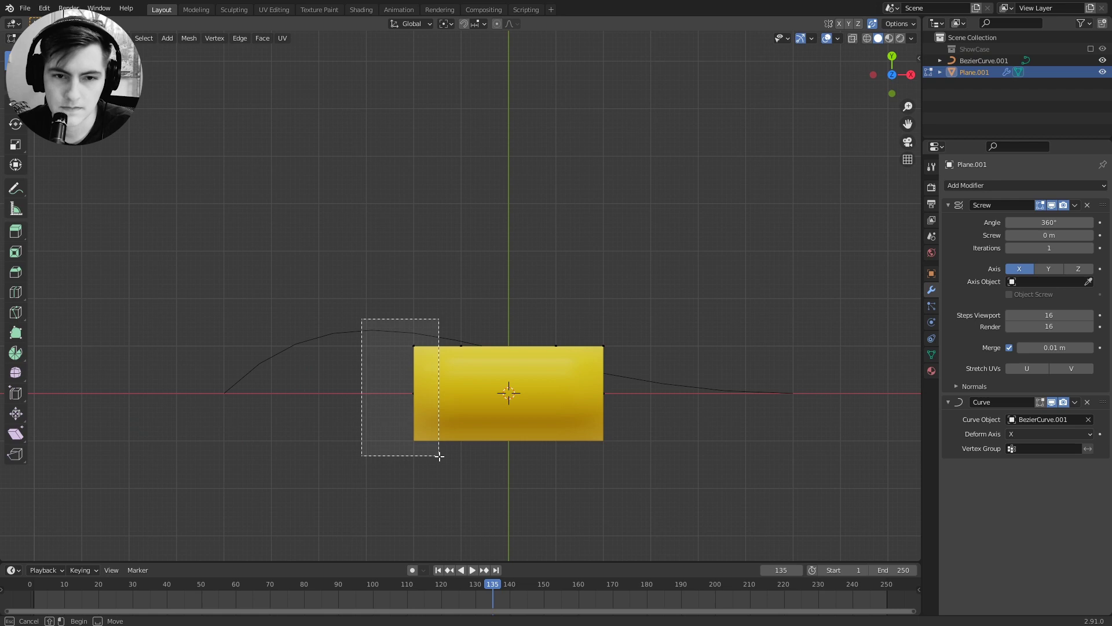
key(x)
click(439, 460)
drag(585, 331, 652, 449)
key(x)
click(651, 450)
Add an Array modifier to the cylinder segment
shift+middle_drag(635, 414, 701, 354)
key(a)
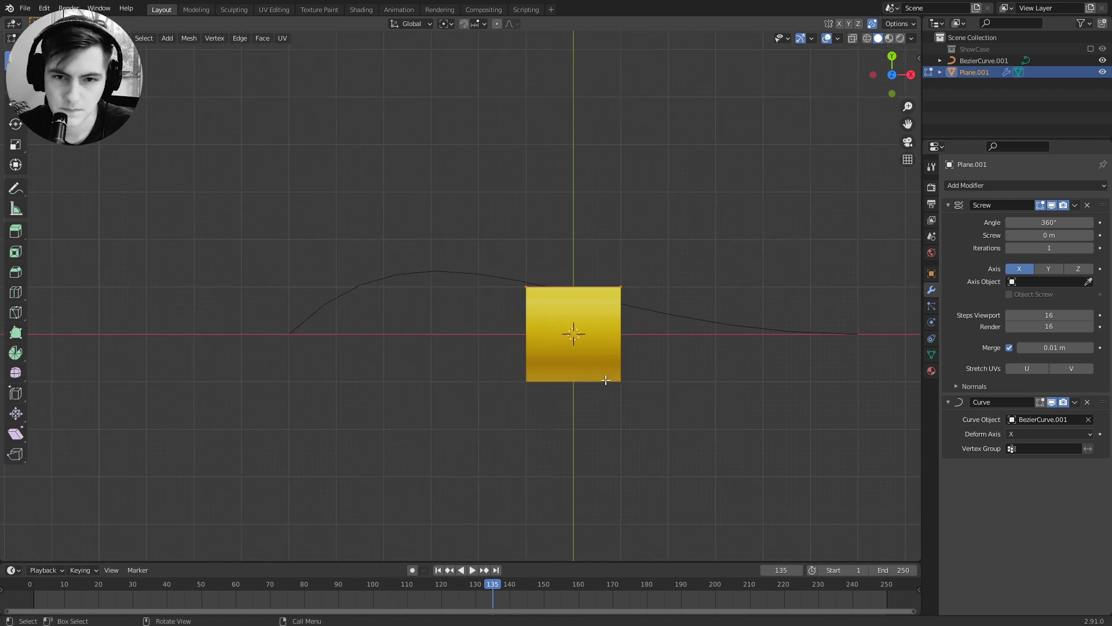
middle_drag(609, 380, 693, 231)
key(KP_7)
scroll(693, 231, up, 3)
shift+middle_drag(685, 339, 736, 312)
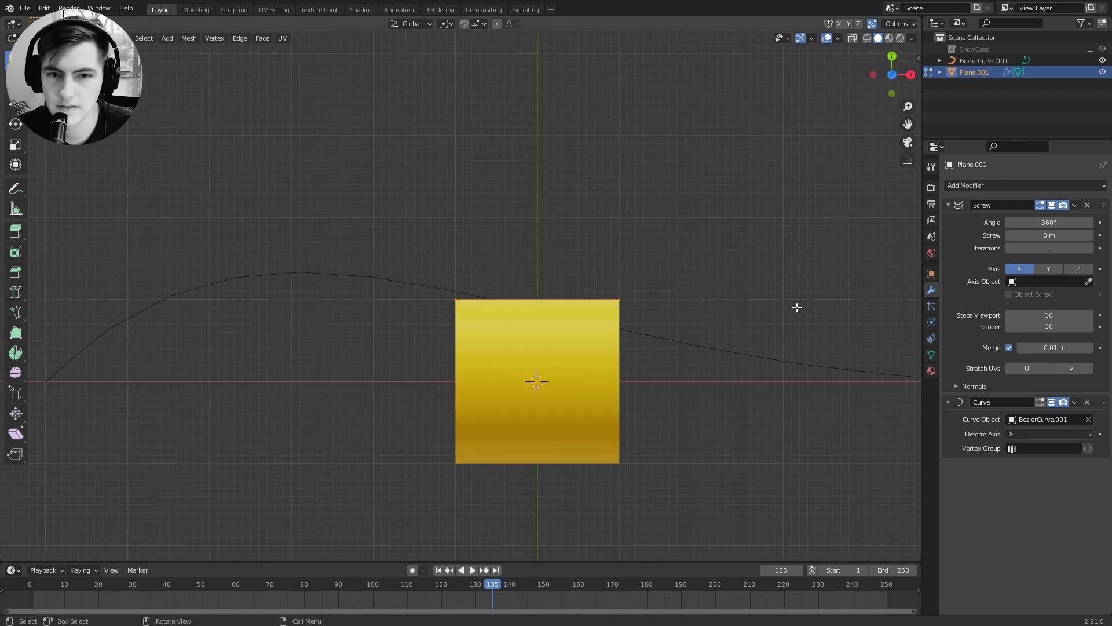
click(997, 184)
click(872, 218)
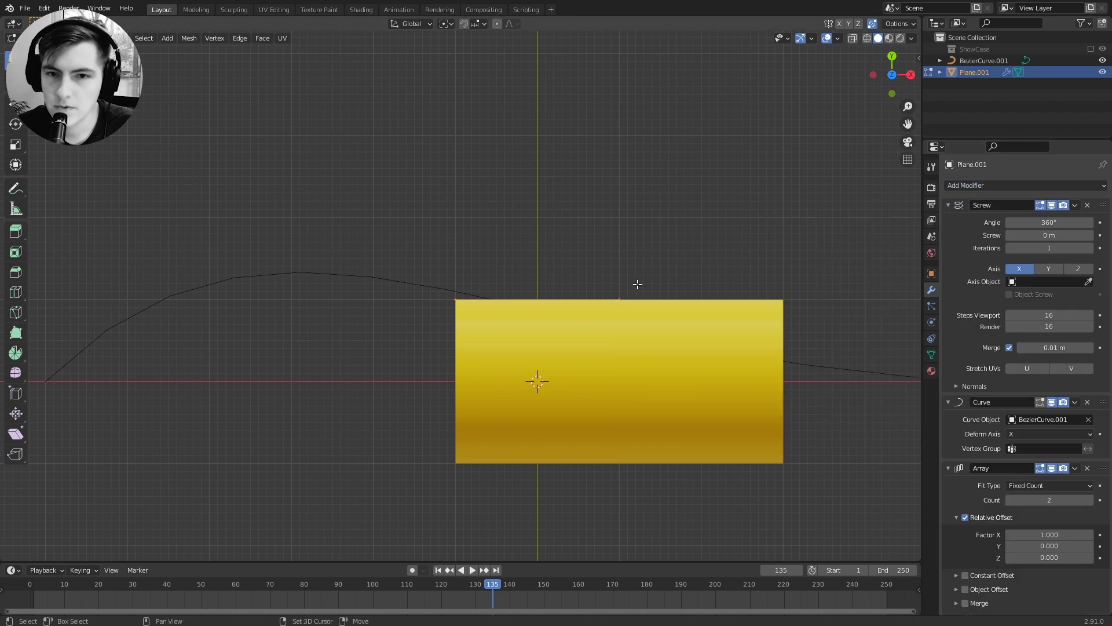
shift+middle_drag(637, 284, 598, 282)
scroll(638, 270, down, 4)
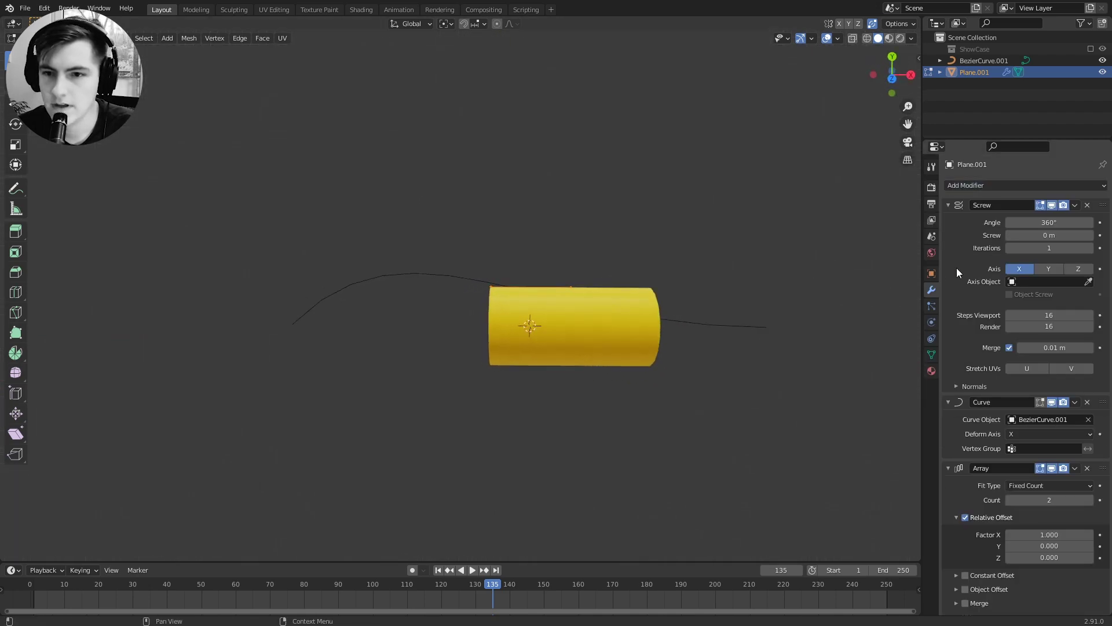
Move the Array modifier to the top of the stack, above the Screw and Curve modifiers
click(956, 386)
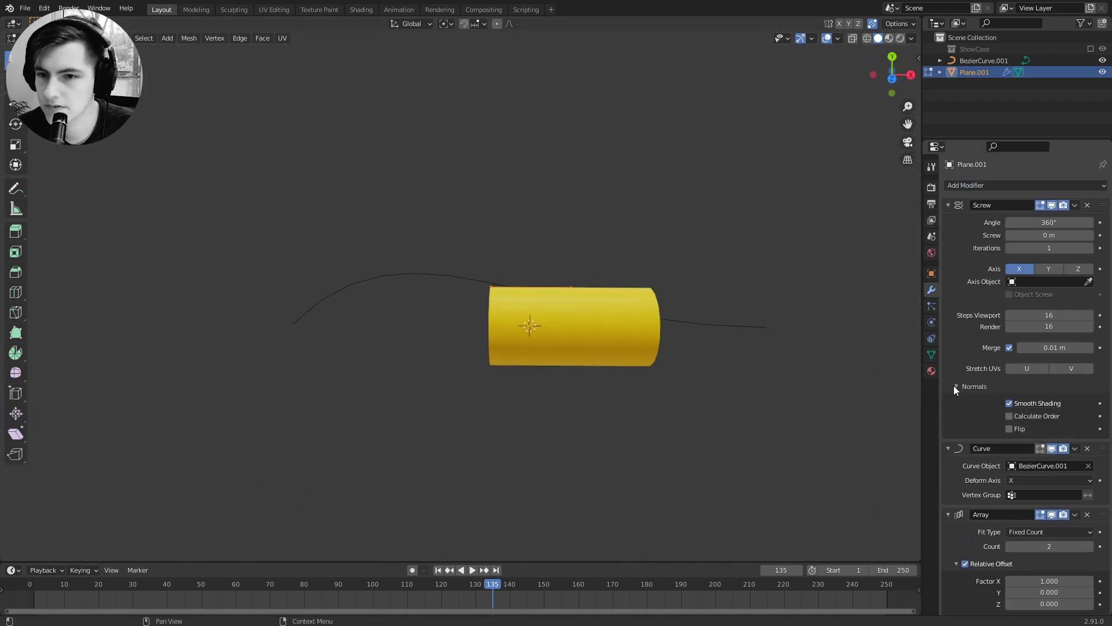
click(956, 386)
drag(1107, 470, 1102, 205)
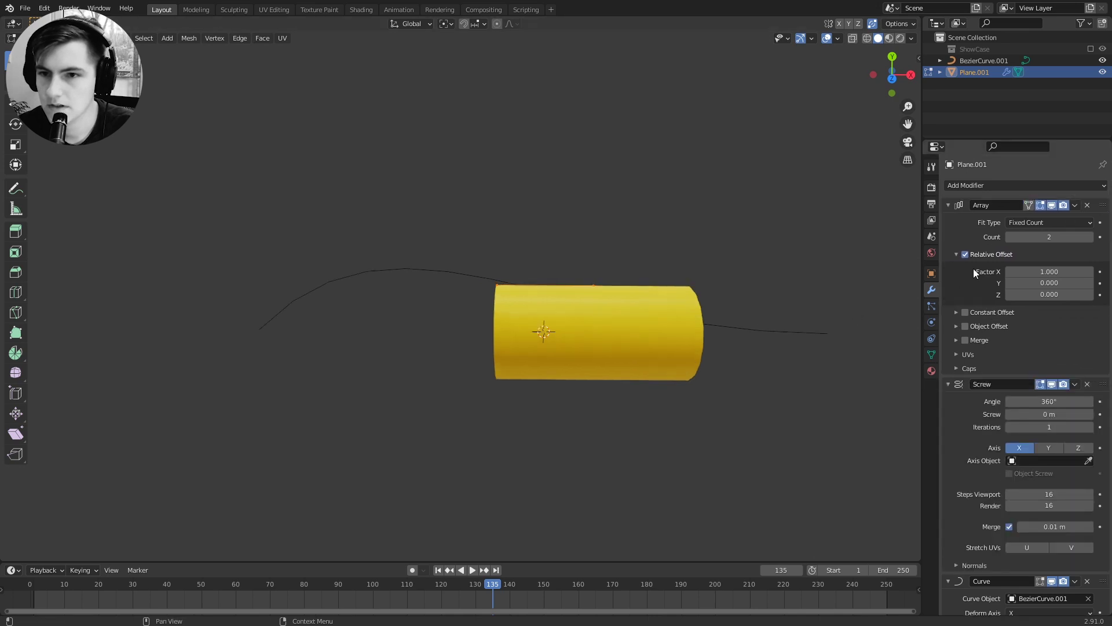
Set the Array modifier's fit type to Fit Curve and assign BezierCurve.001 as its curve
click(1051, 223)
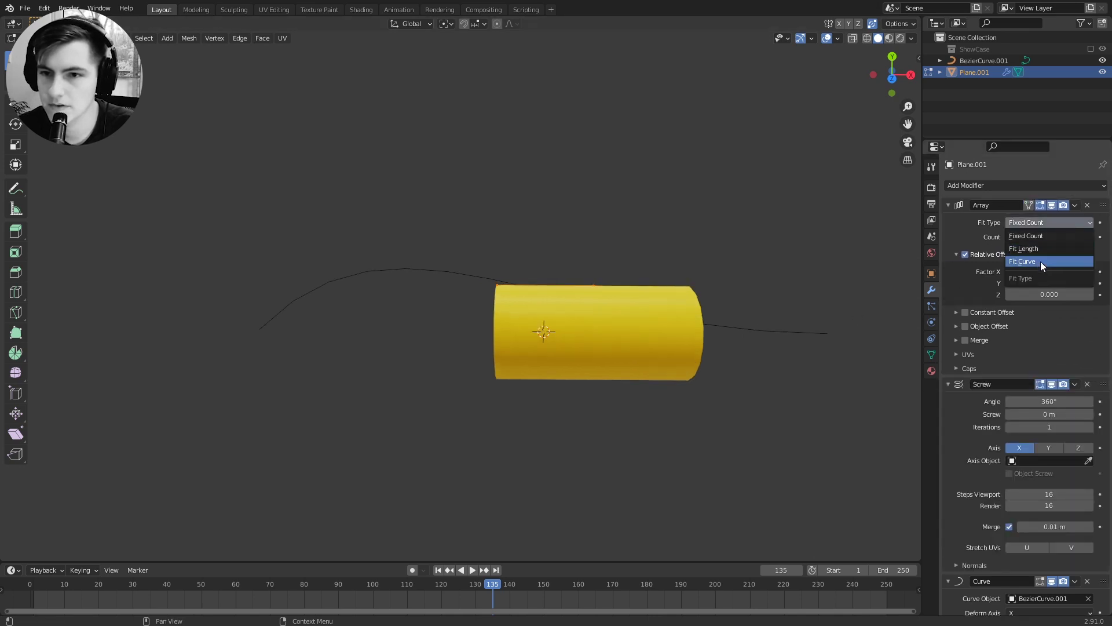
click(1044, 262)
click(1089, 237)
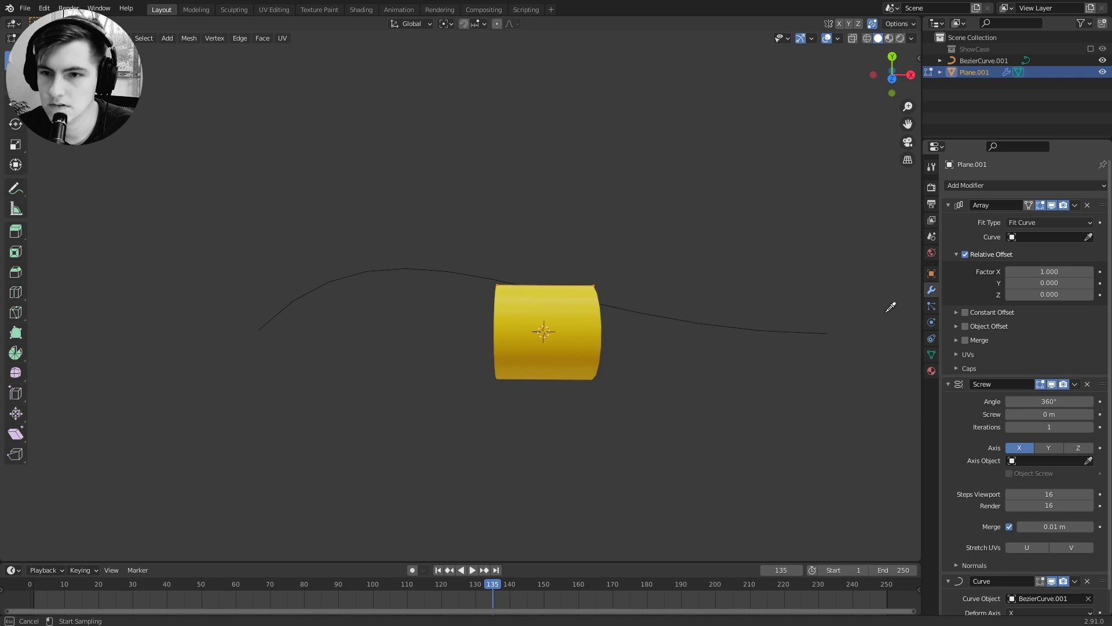
click(758, 331)
middle_drag(758, 331, 697, 341)
key(Tab)
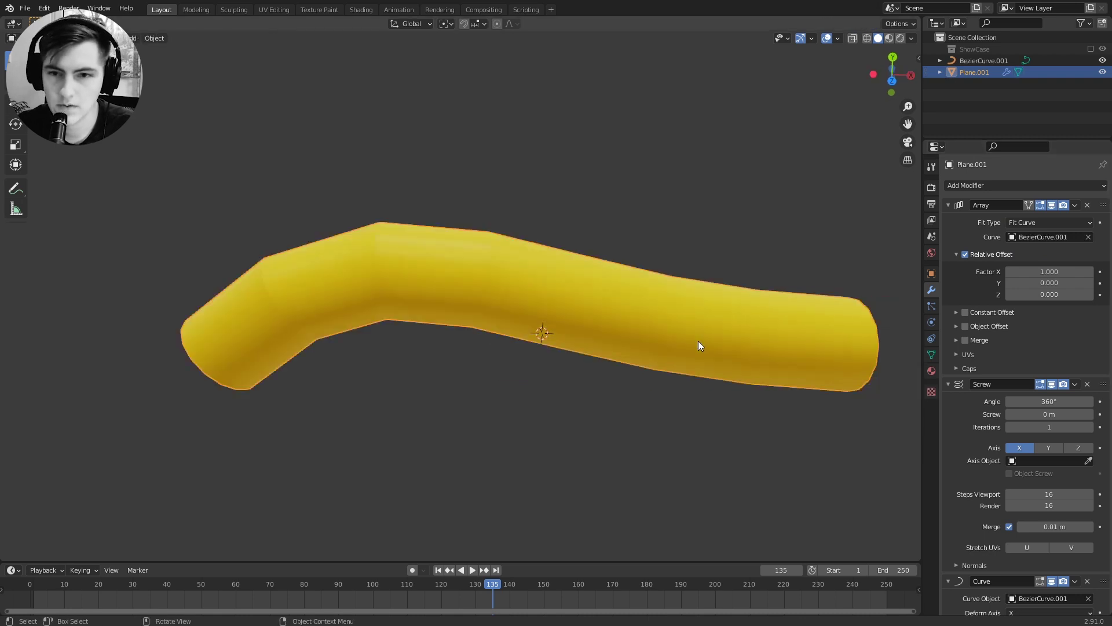
key(KP_7)
key(Tab)
key(Tab)
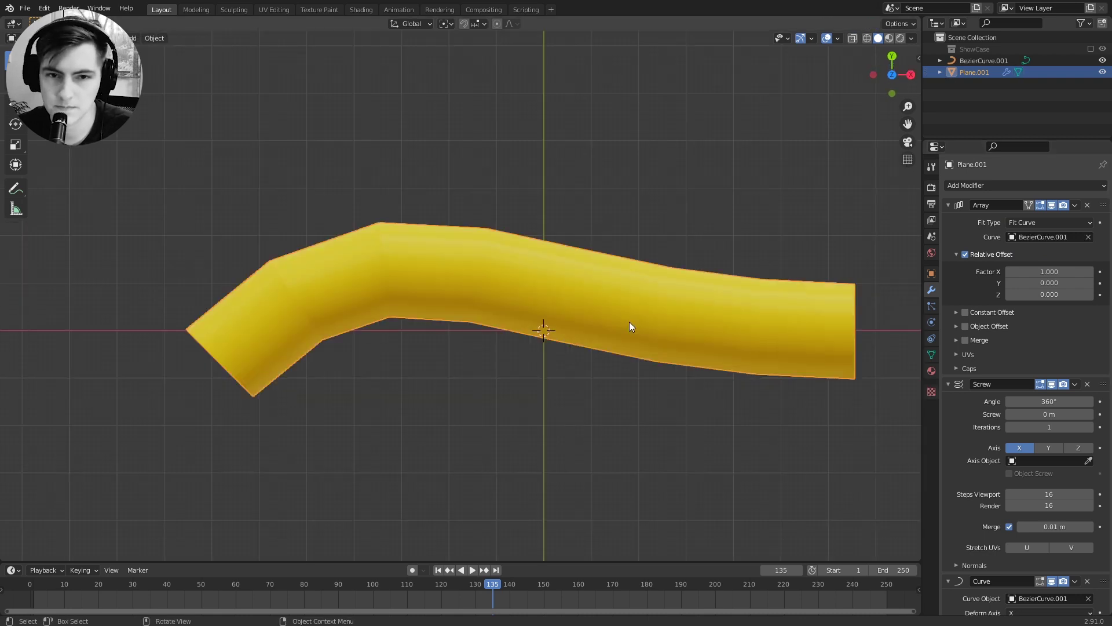
Try scaling the tube's base edge along X by a factor of 0.1 to shorten the repeated segments
key(Tab)
key(s)
key(x)
click(571, 287)
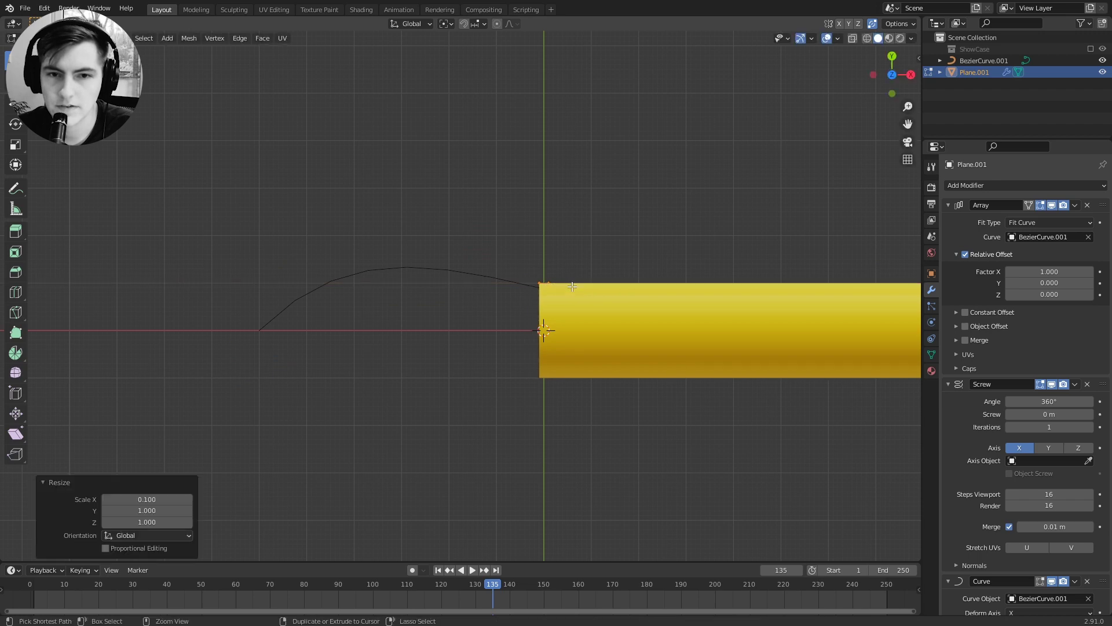
key(Tab)
middle_drag(680, 307, 419, 222)
key(KP_7)
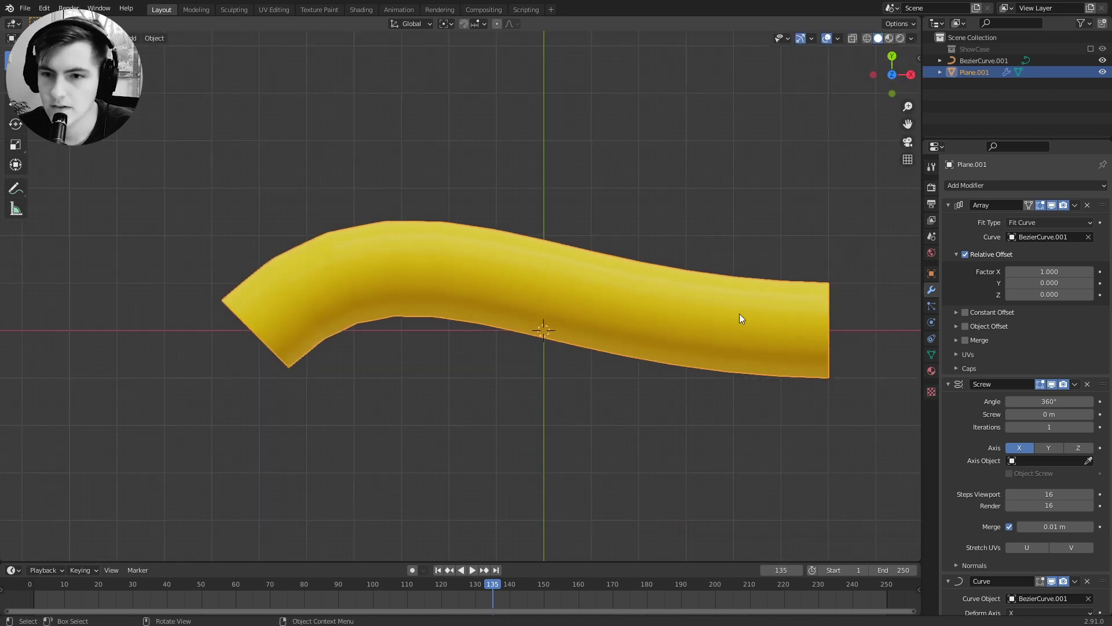
key(Tab)
key(Tab)
key(Tab)
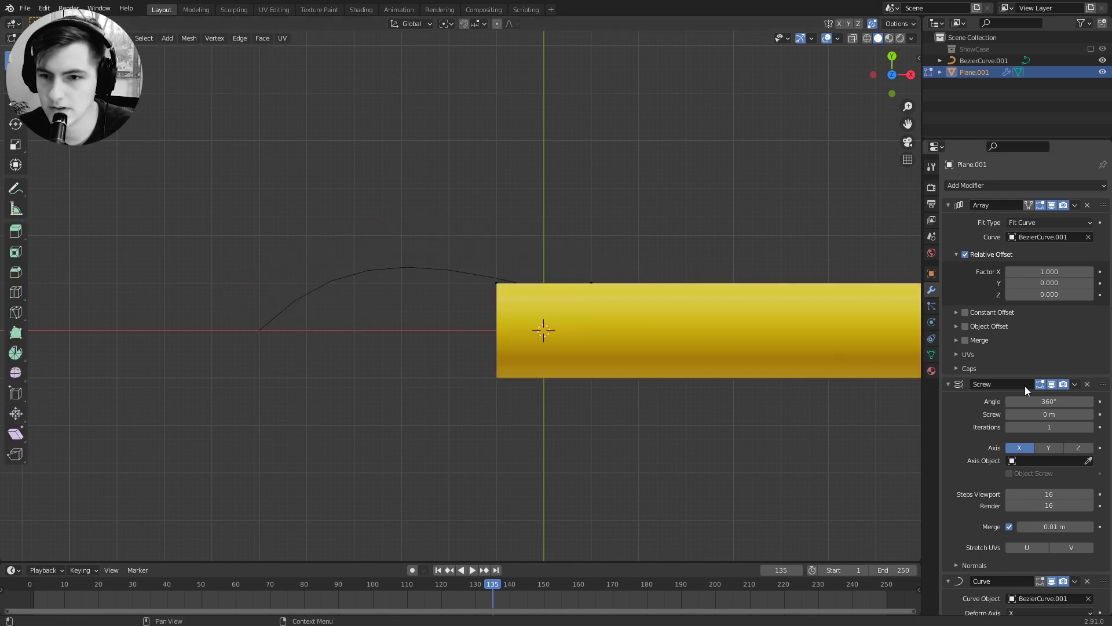
Expand the Caps settings of the tube's Array modifier
click(966, 368)
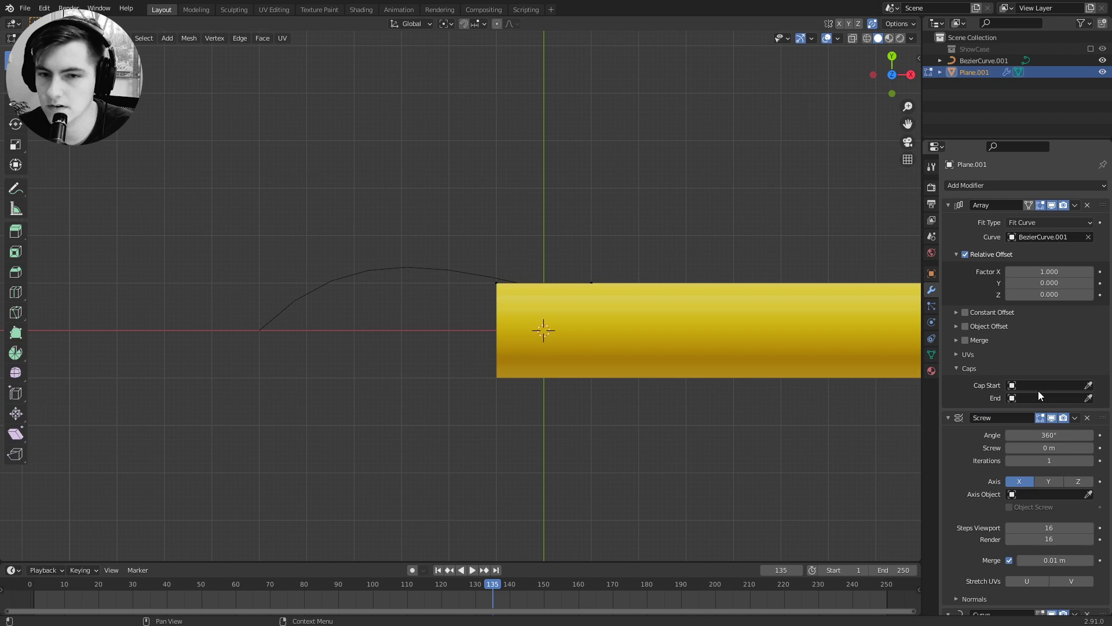
shift+middle_drag(581, 384, 545, 419)
scroll(574, 319, down, 1)
key(Tab)
shift+middle_drag(581, 314, 582, 337)
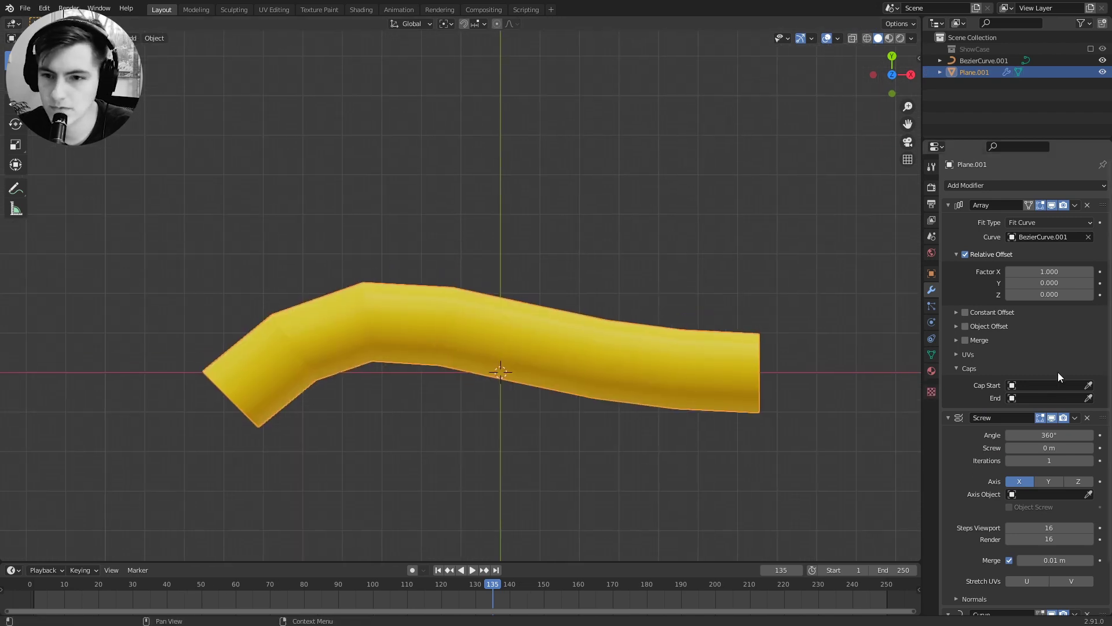
key(Tab)
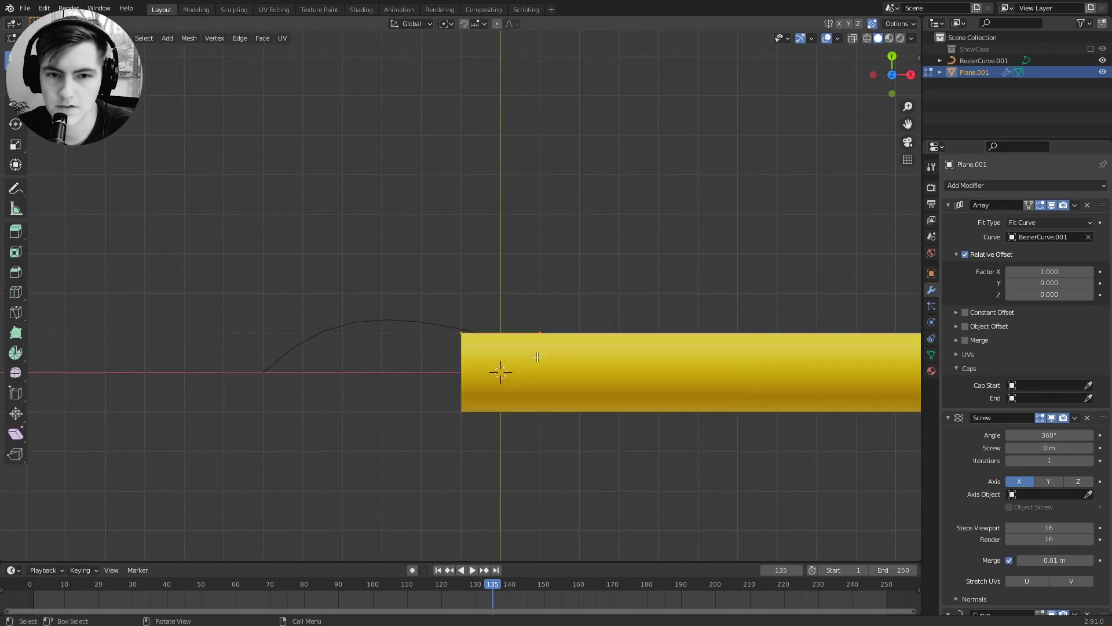
Duplicate the tube, place the copy above the original, and remove all three modifiers from the copy
key(Tab)
key(shift+d)
click(548, 174)
click(1087, 205)
click(1088, 205)
click(1087, 206)
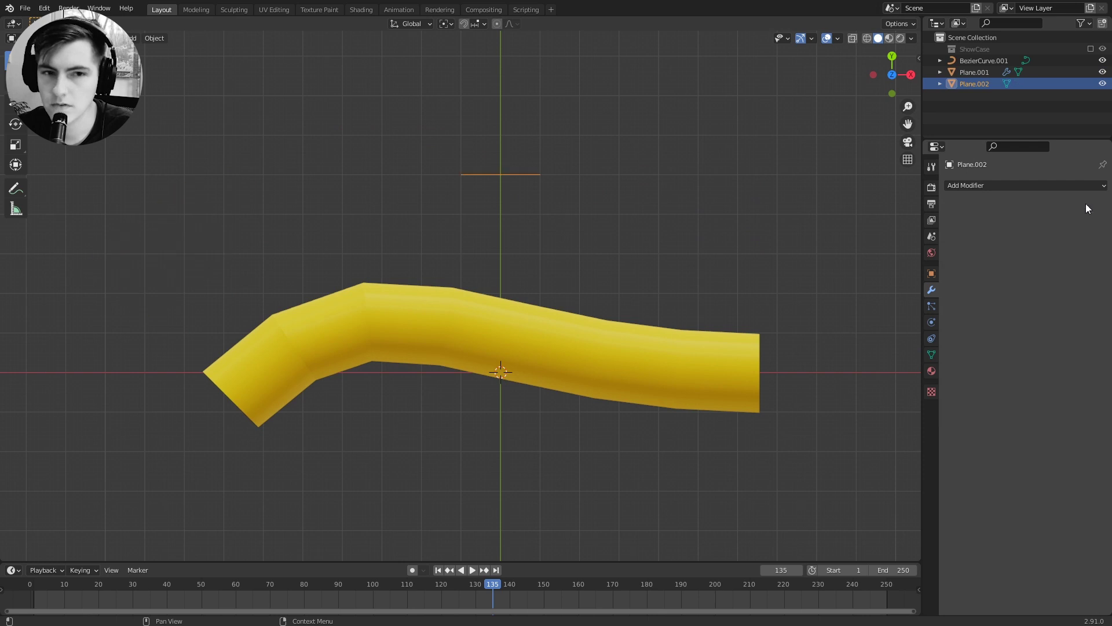
Extrude the left end vertex of the duplicated edge one grid unit down along Y
key(Tab)
shift+middle_drag(478, 191, 513, 217)
scroll(530, 228, up, 3)
scroll(534, 229, down, 2)
key(e)
key(y)
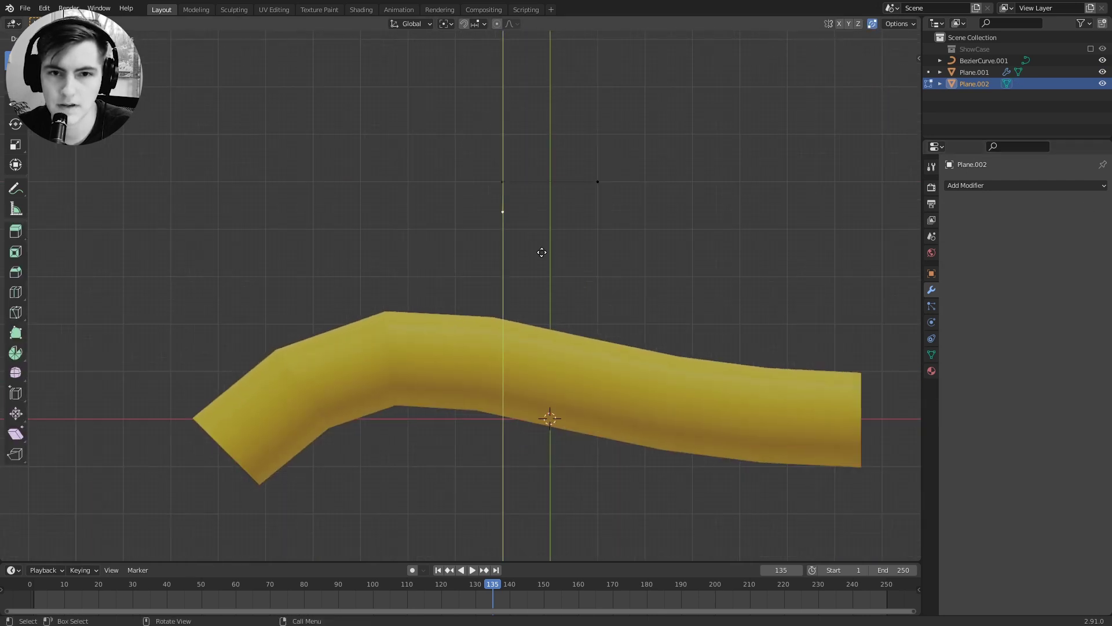
ctrl+click(553, 248)
Move the right end vertex of the duplicated profile along X onto the Y axis line
click(608, 185)
key(g)
key(x)
ctrl+click(558, 194)
key(a)
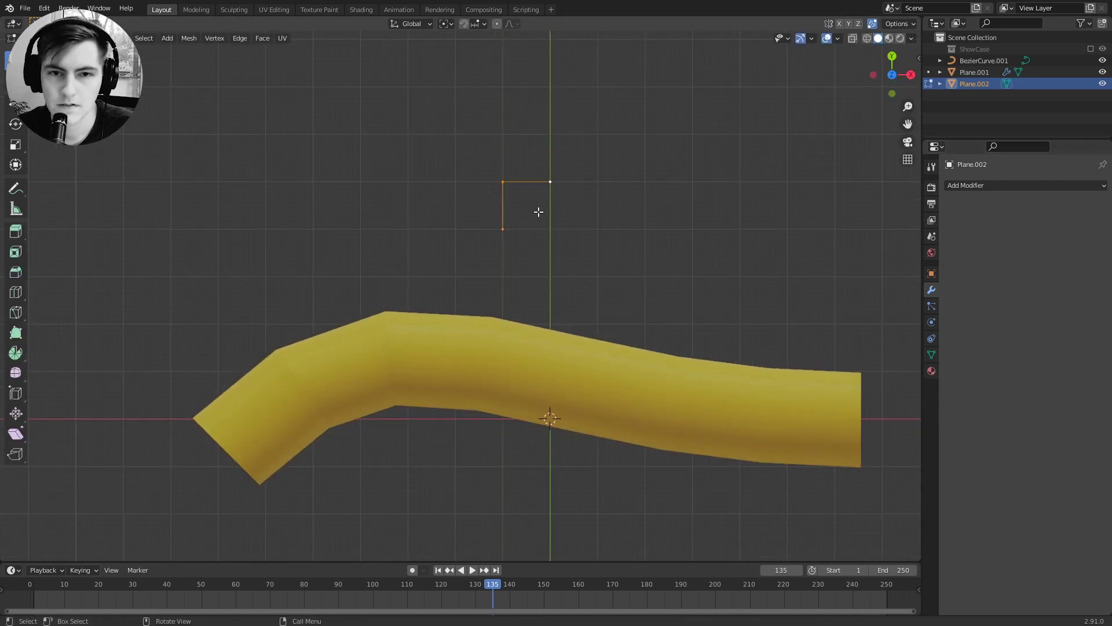
key(Tab)
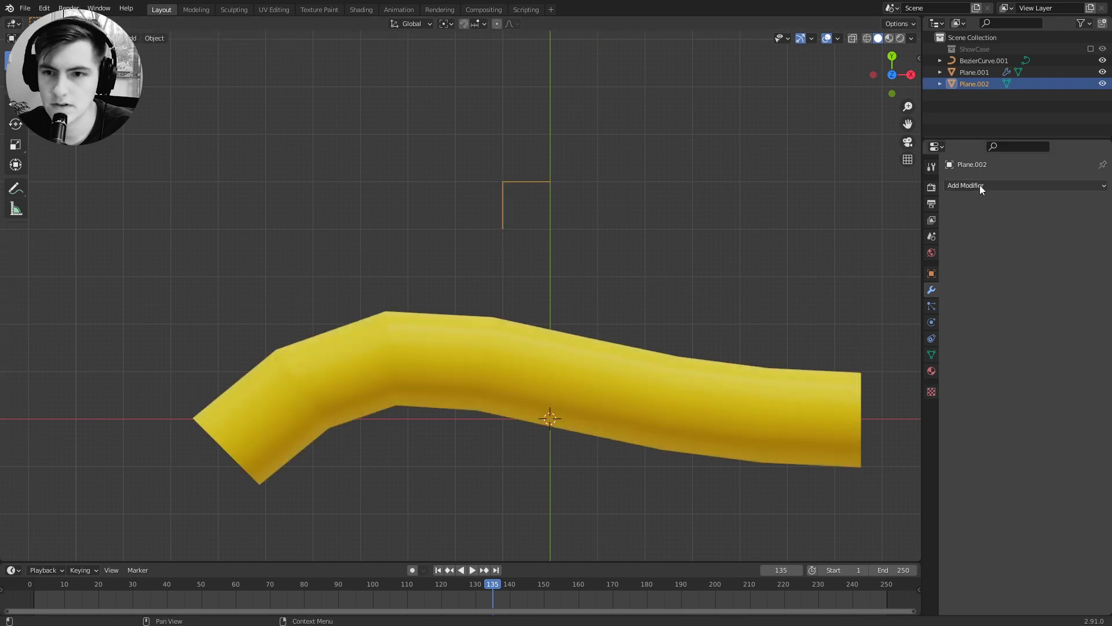
Add a Bevel modifier to the L-shaped profile, set to Vertices, Percent width of 100% and 8 segments
click(978, 184)
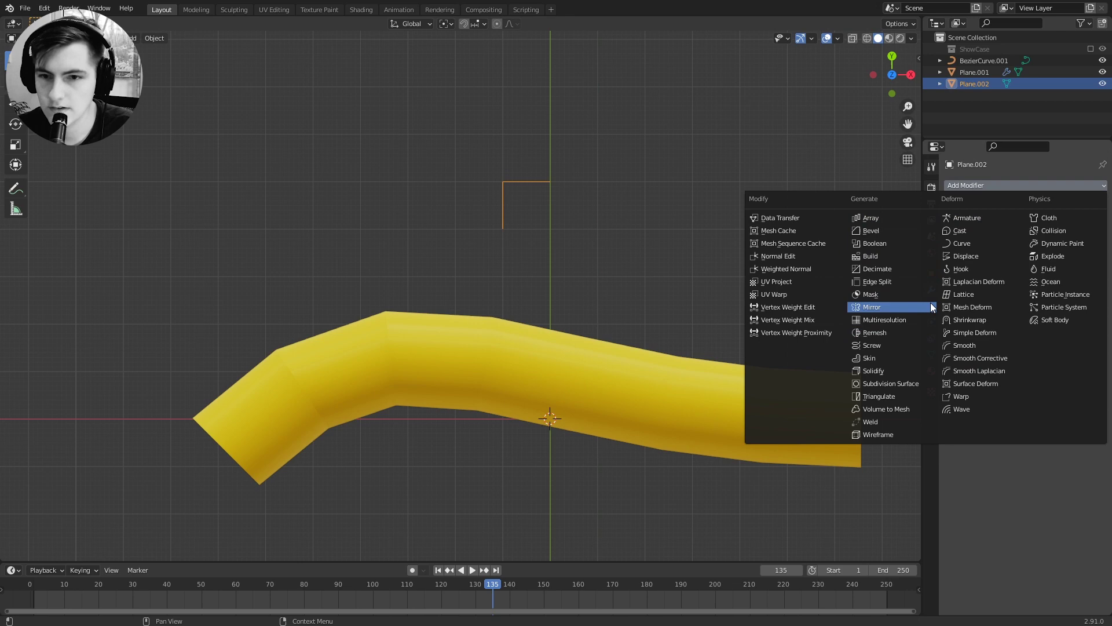
click(894, 230)
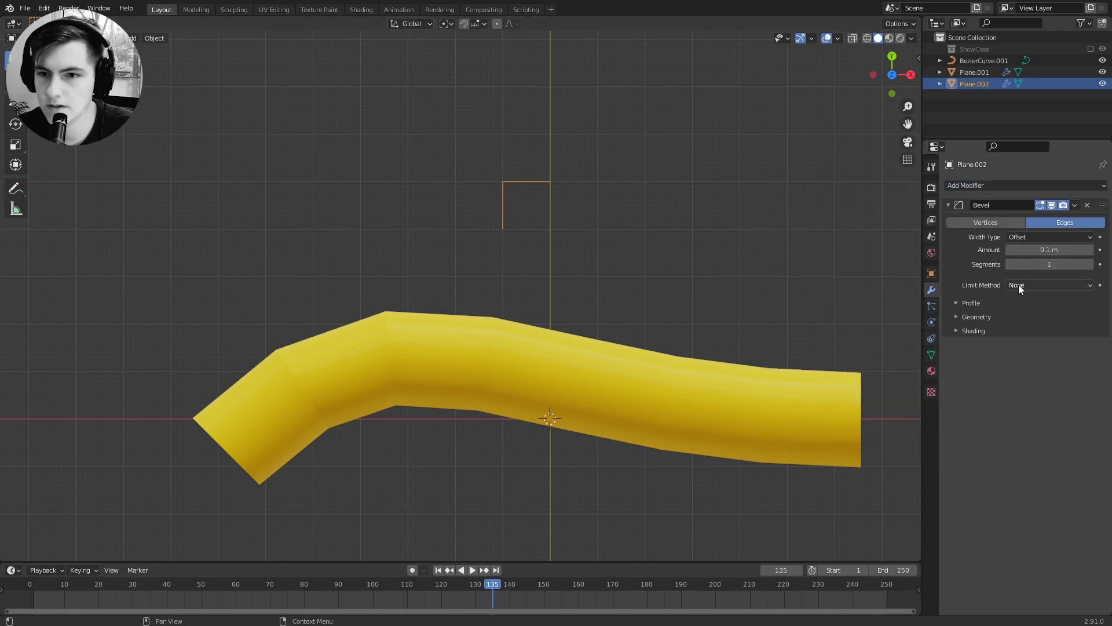
click(995, 222)
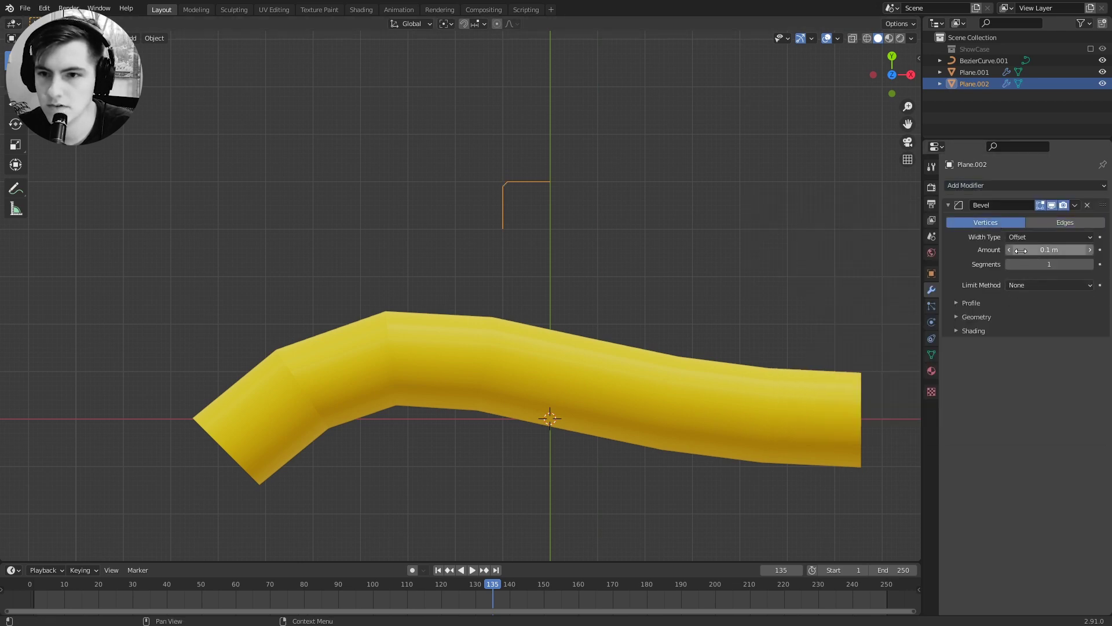
click(1039, 237)
click(1029, 263)
click(1022, 236)
click(1038, 288)
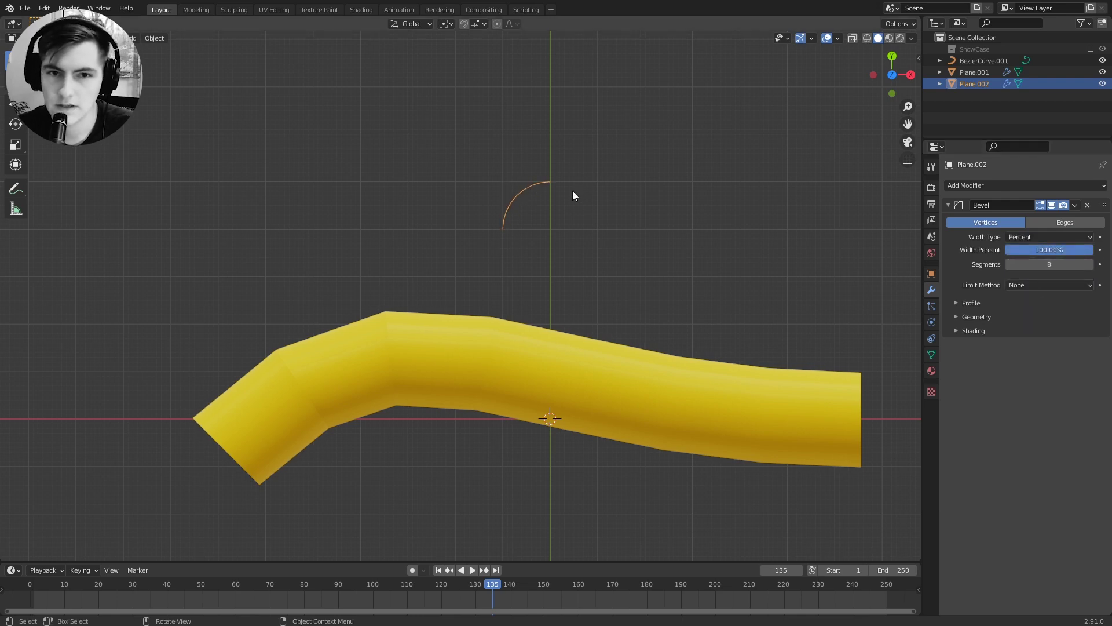
Rename the tube object as Sweep and the beveled arc as Start
scroll(510, 232, down, 2)
click(543, 286)
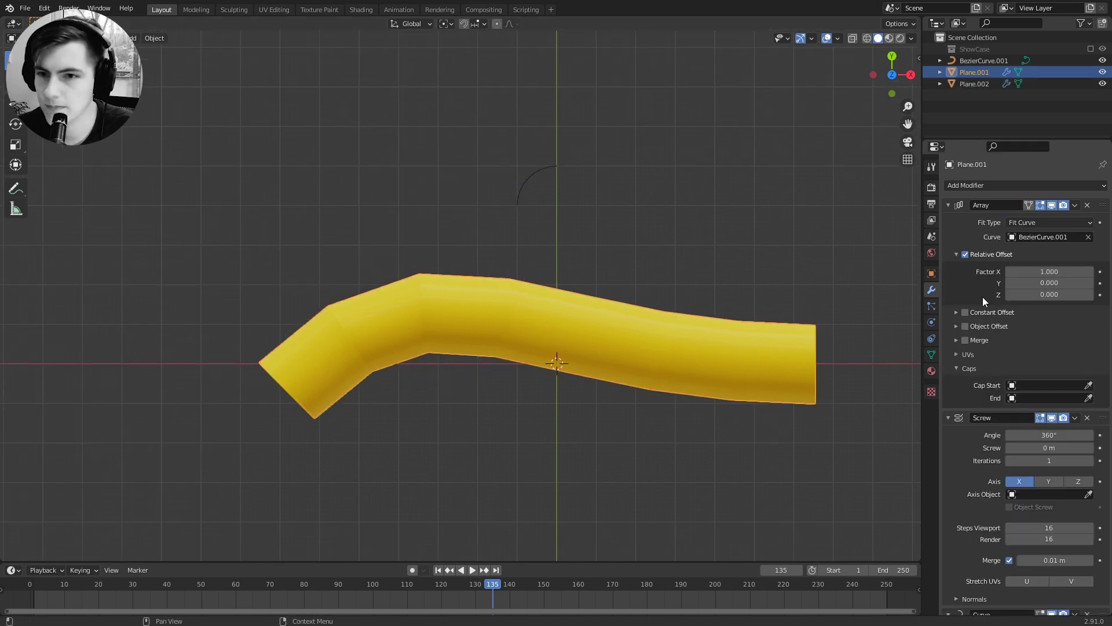
click(530, 178)
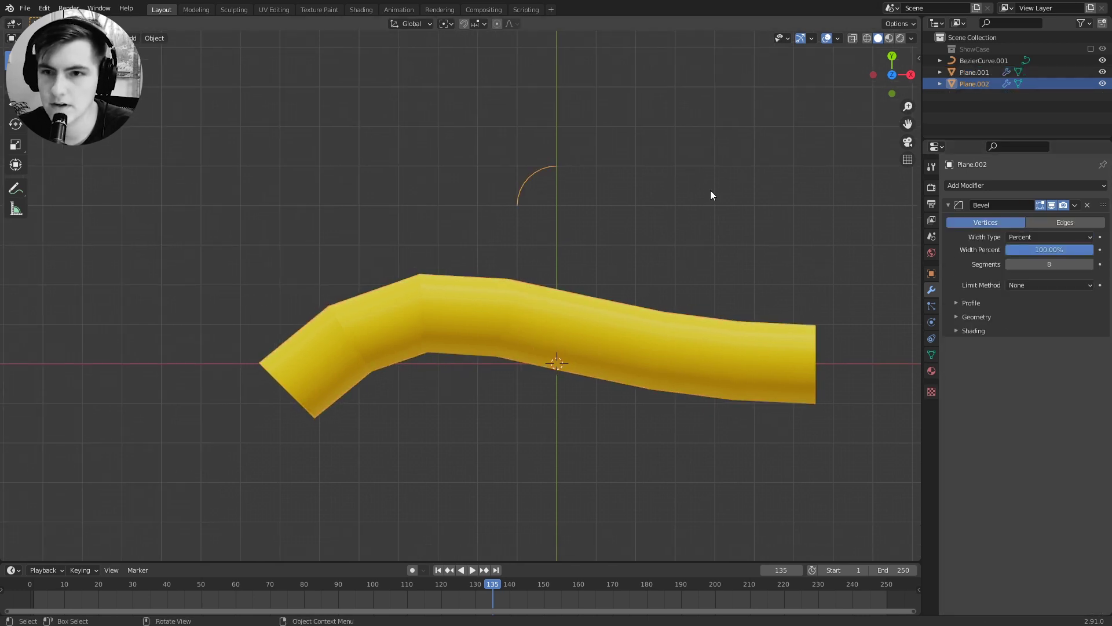
click(962, 69)
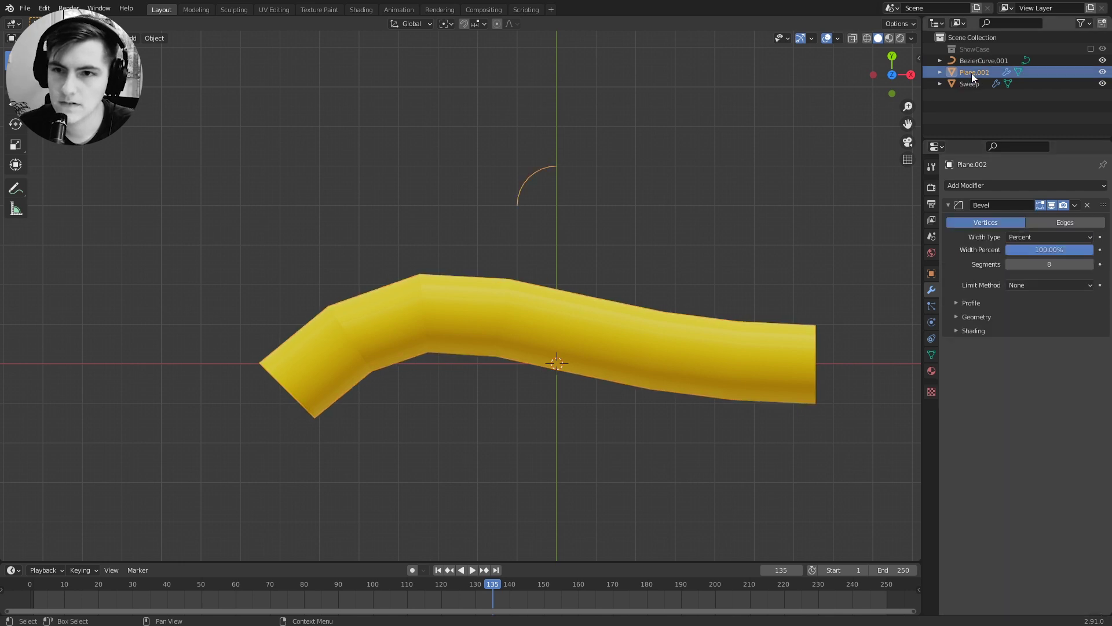
double_click(972, 73)
text(Start)
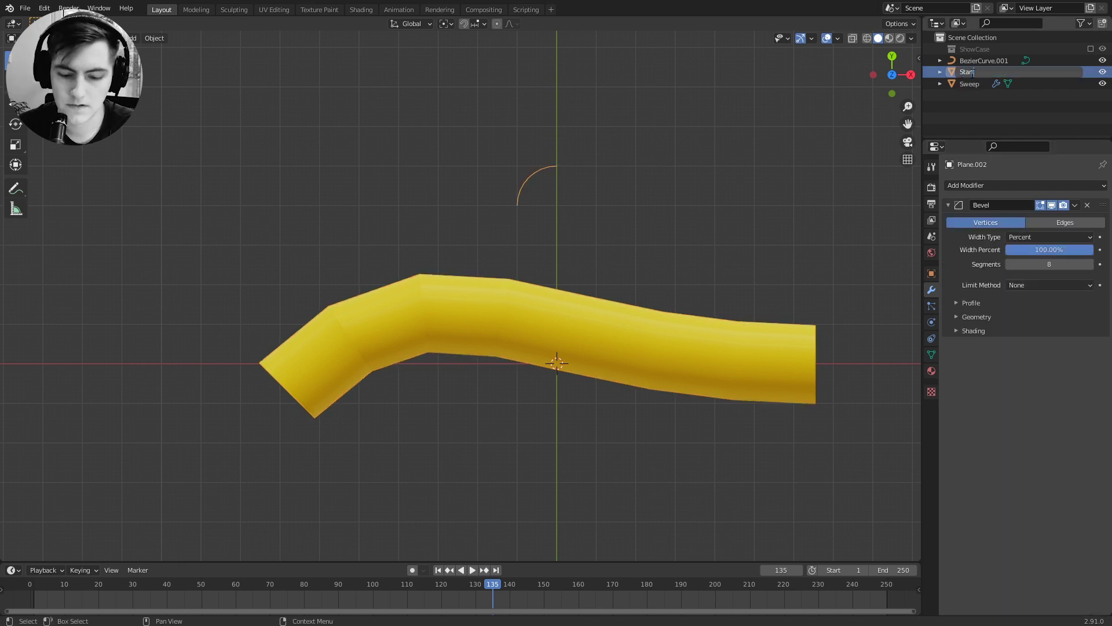
key(Return)
Assign Start as the start cap of Sweep's Array modifier and shift the arc one grid unit along X
click(613, 324)
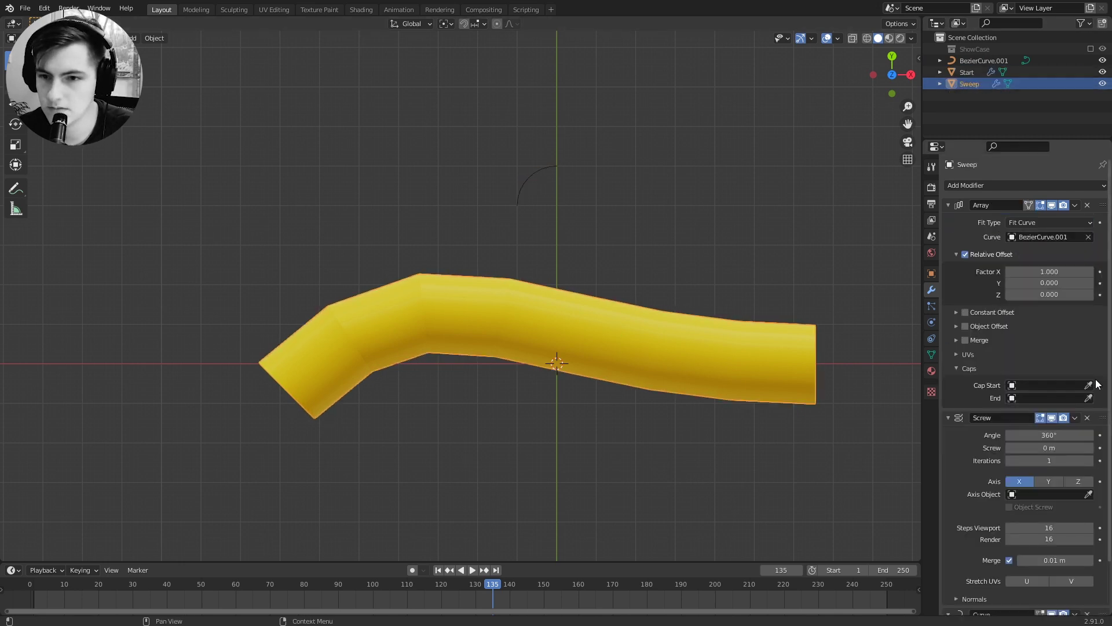
click(523, 190)
click(533, 178)
Duplicate Start in place as End, and mirror the copy along X for use as the Array modifier's end cap
key(shift+d)
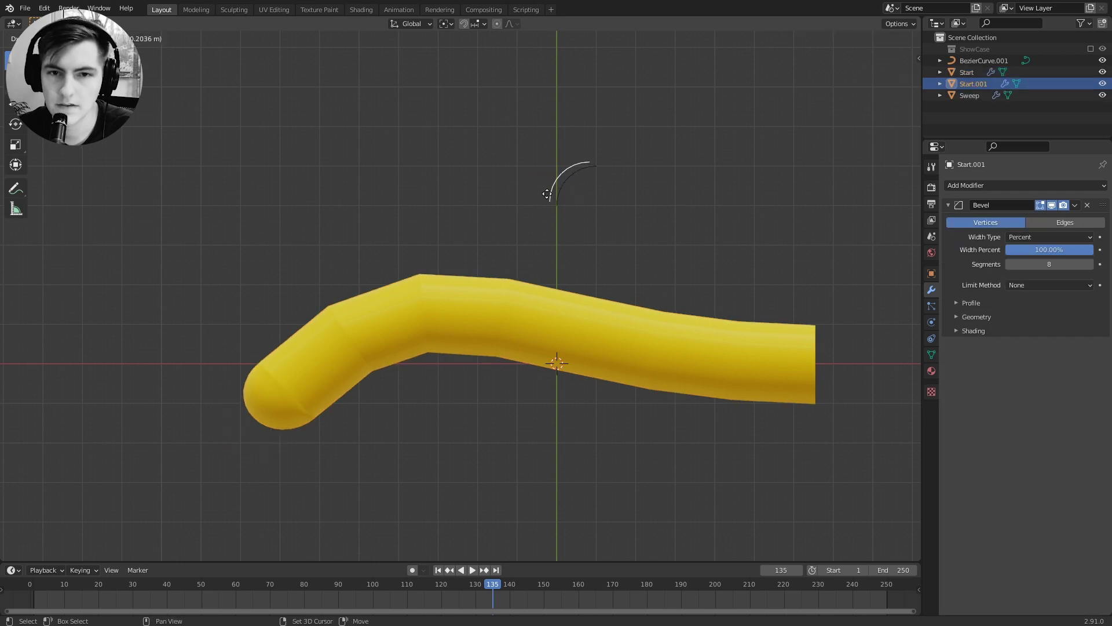
right_click(549, 193)
double_click(973, 84)
text(End)
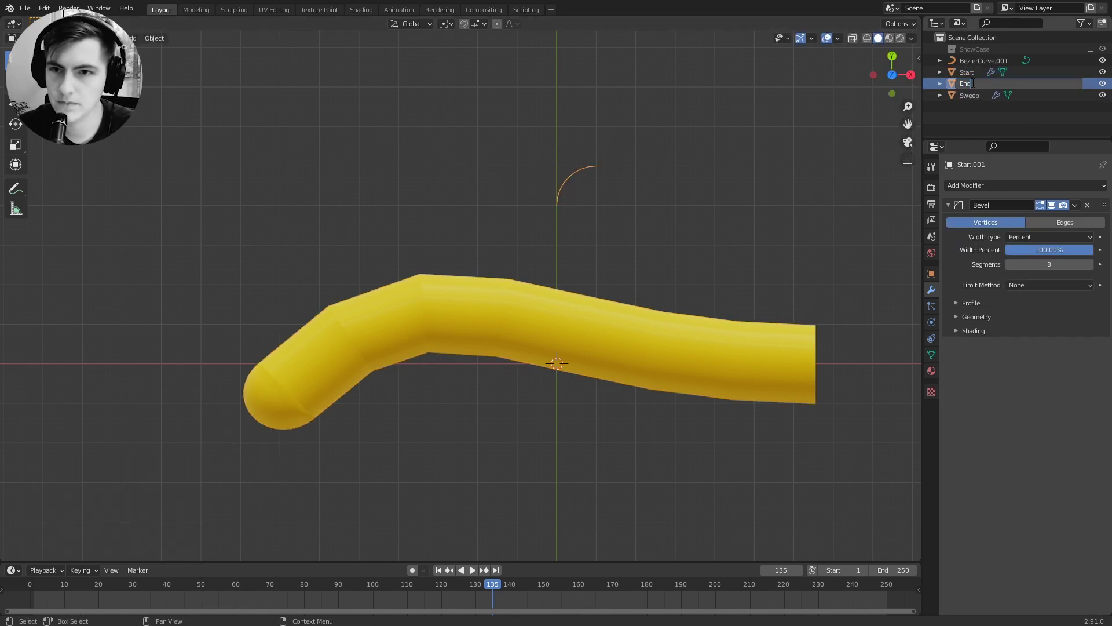
key(Return)
key(Tab)
Try moving the Start and End cap objects together in Object Mode
key(g)
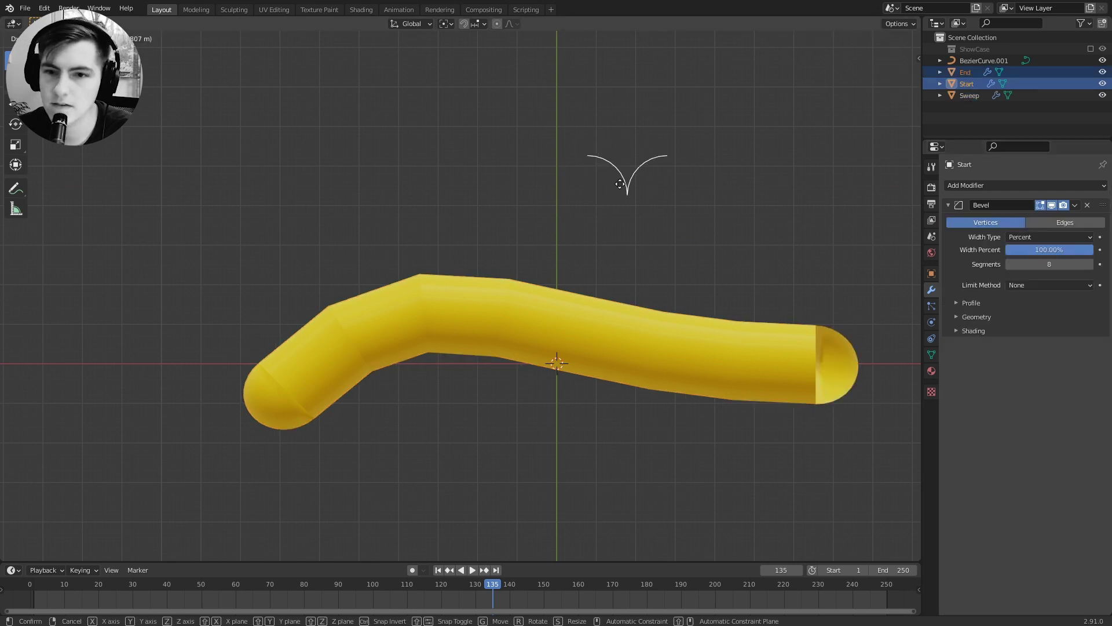
right_click(542, 194)
mouse_move(532, 189)
middle_down()
mouse_move(539, 134)
mouse_move(540, 169)
middle_up()
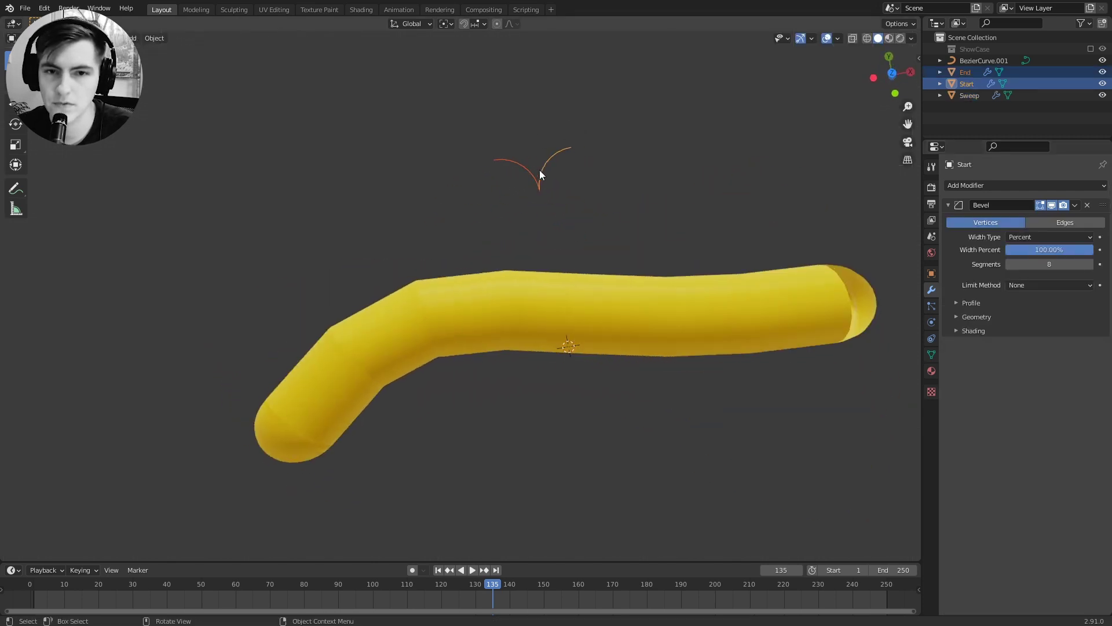
key(KP_7)
Try moving the End arc's geometry in Edit Mode, and try moving both cap objects once more
click(539, 166)
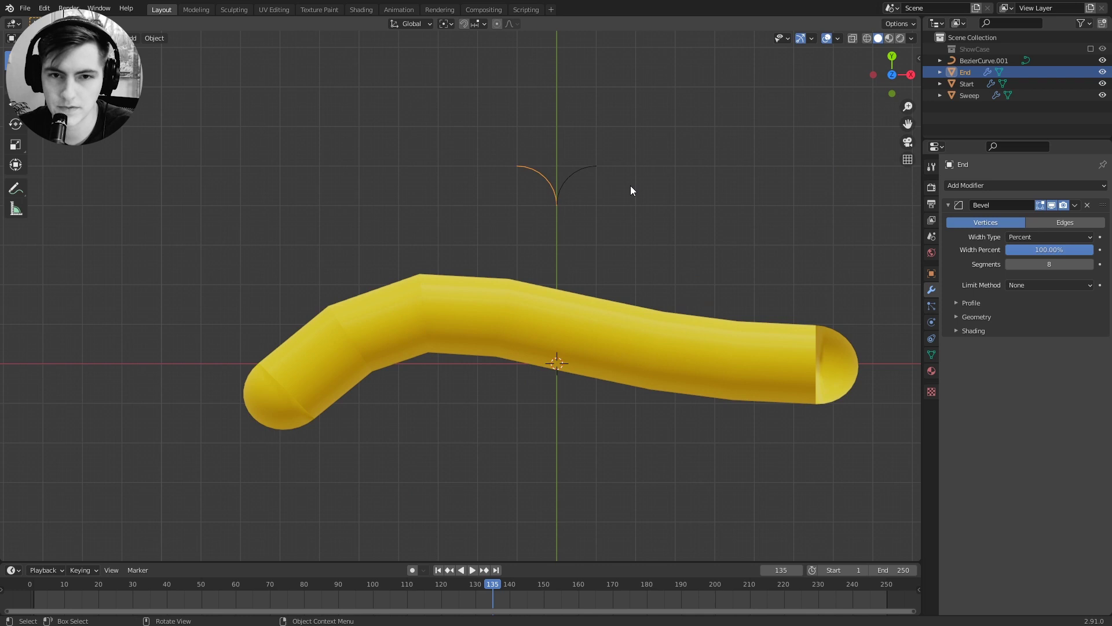
key(Tab)
key(g)
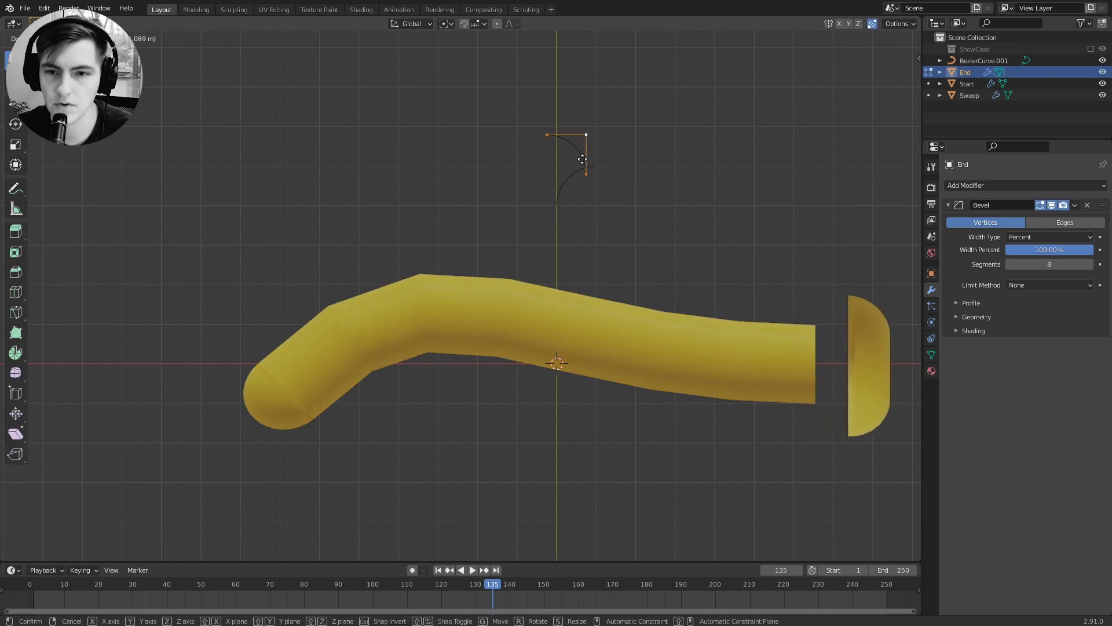
right_click(581, 161)
key(Tab)
shift+click(567, 179)
key(g)
right_click(574, 223)
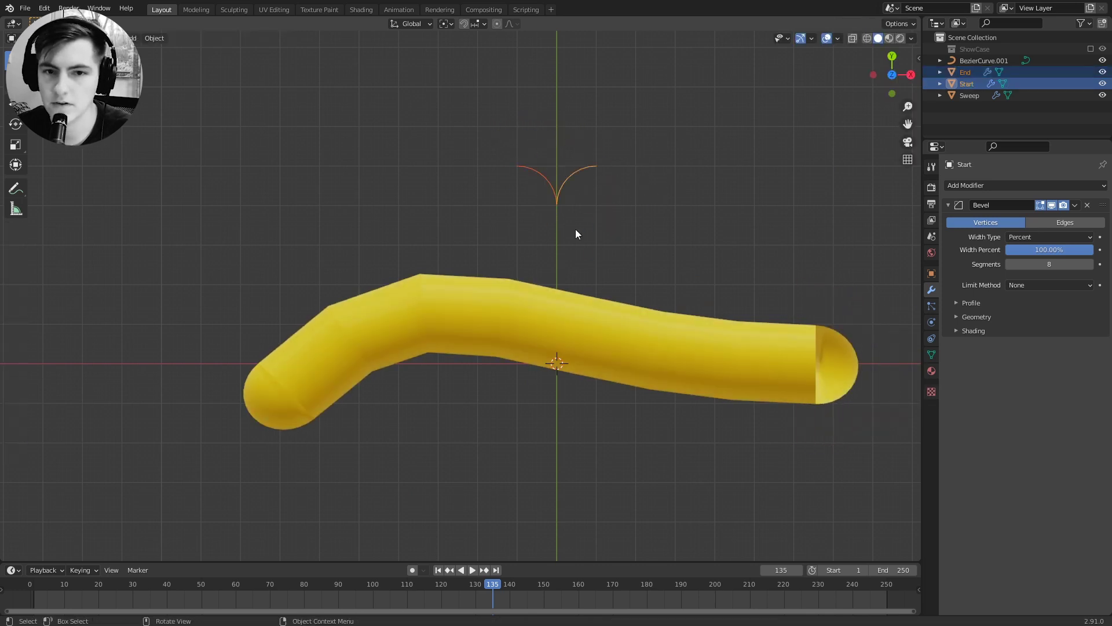
Enable Merge in Sweep's Array modifier and Calculate Order in the Screw modifier's normals
click(626, 330)
click(965, 340)
middle_drag(765, 333, 745, 277)
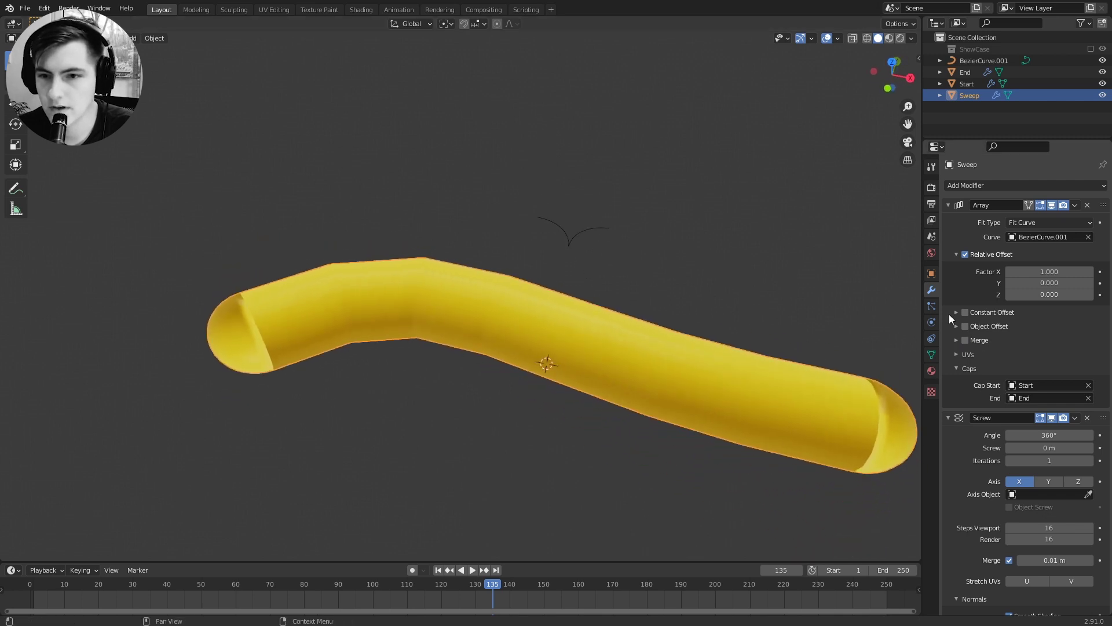
click(965, 340)
scroll(985, 452, down, 4)
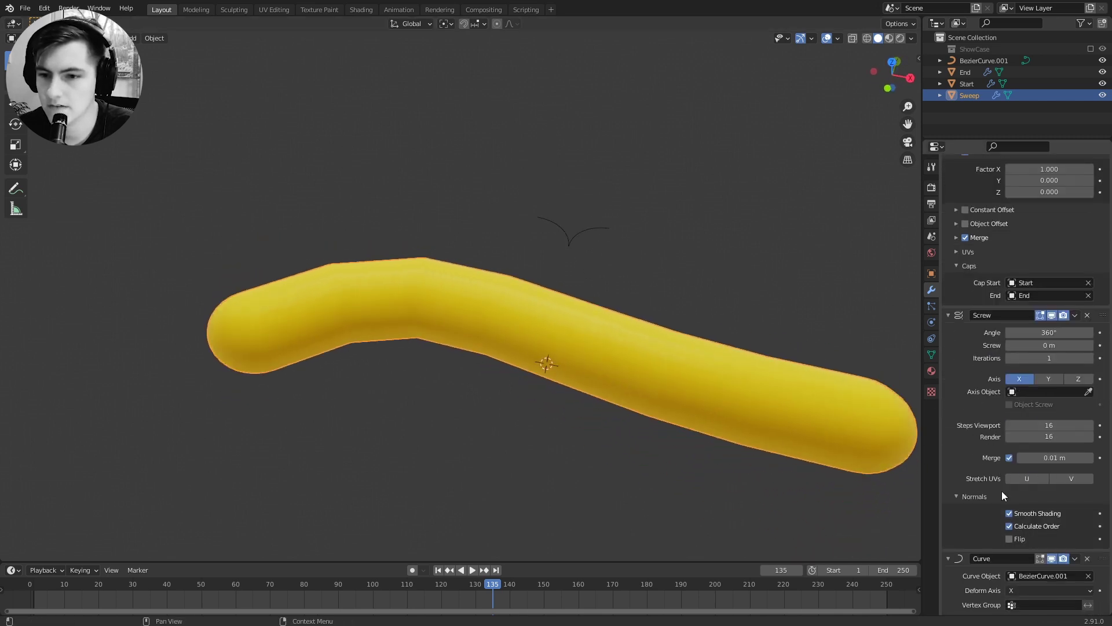
click(1008, 524)
click(1008, 524)
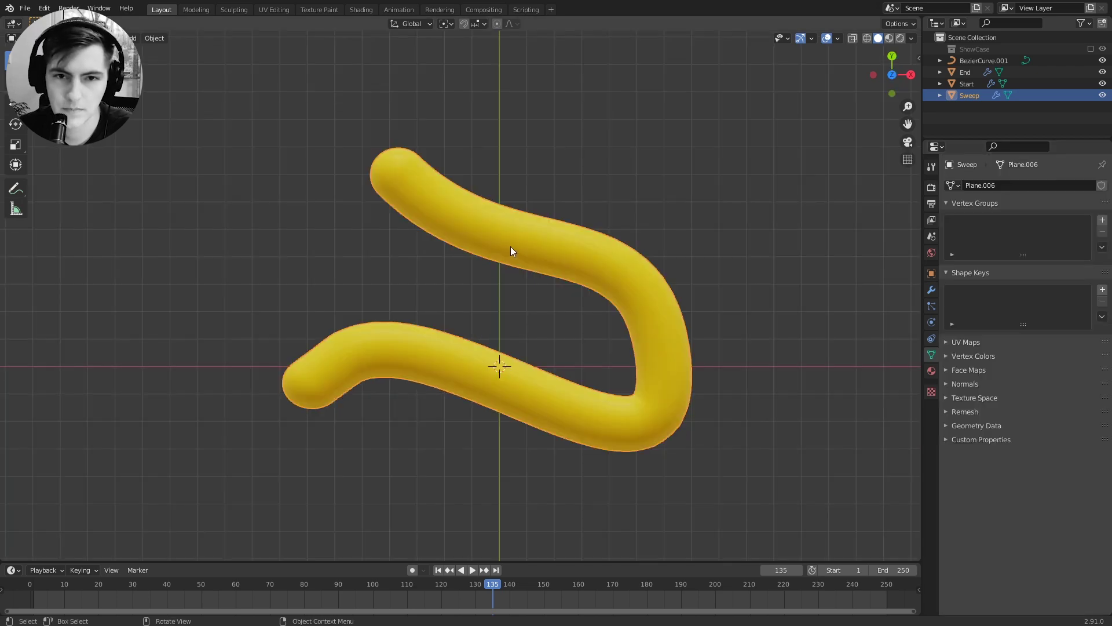
Try thickening the tube by scaling the radius of all of BezierCurve.001's control points by 1.7, and undo it
click(527, 240)
key(Tab)
scroll(554, 252, down, 3)
key(a)
key(alt+s)
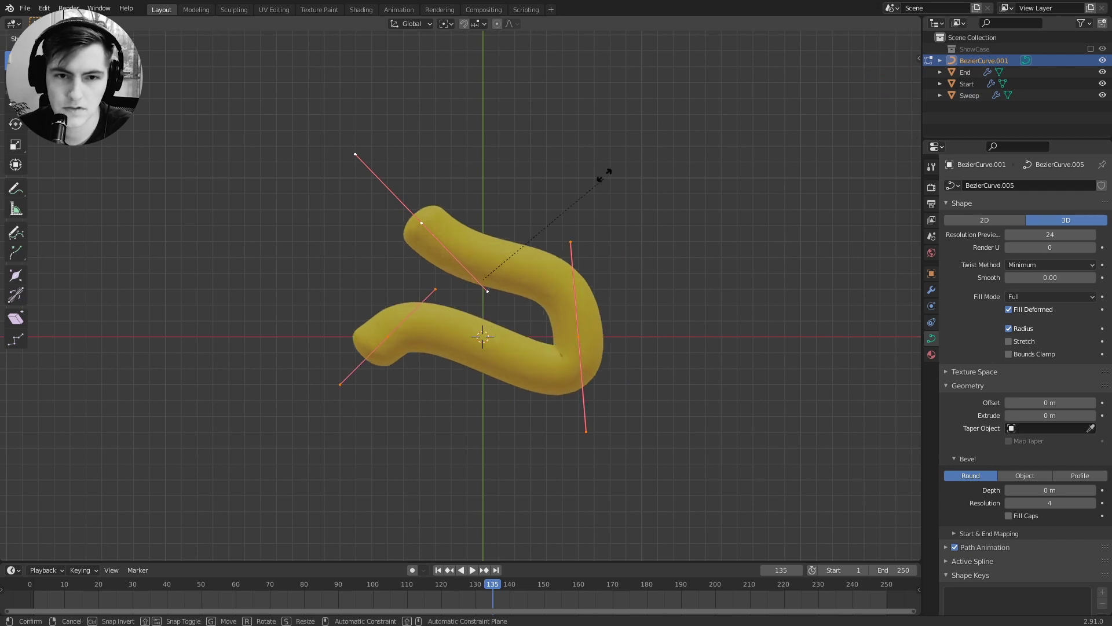
click(603, 158)
scroll(374, 287, up, 3)
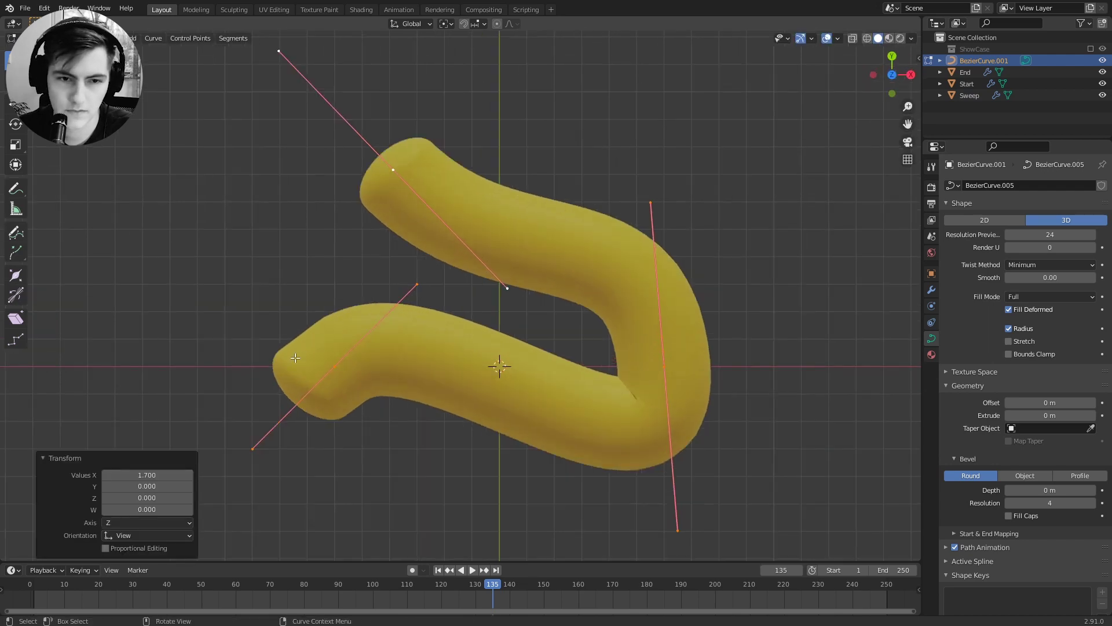
scroll(296, 358, up, 3)
key(ctrl+z)
key(ctrl+z)
key(ctrl+z)
key(ctrl+z)
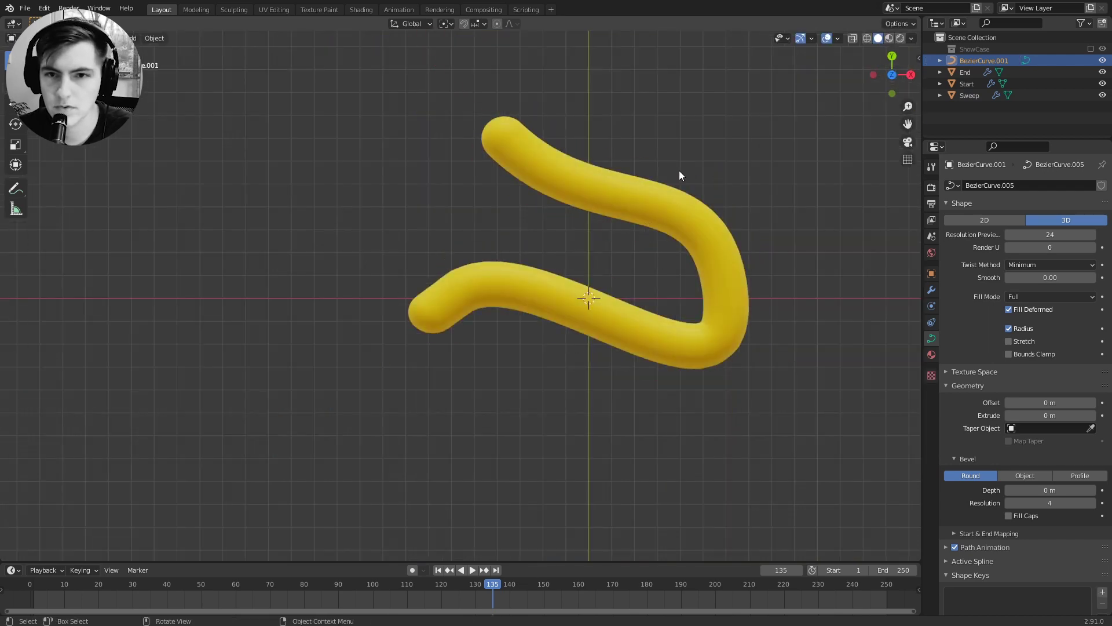
Open the End, Start and Sweep objects together in Edit Mode
click(641, 172)
shift+click(968, 65)
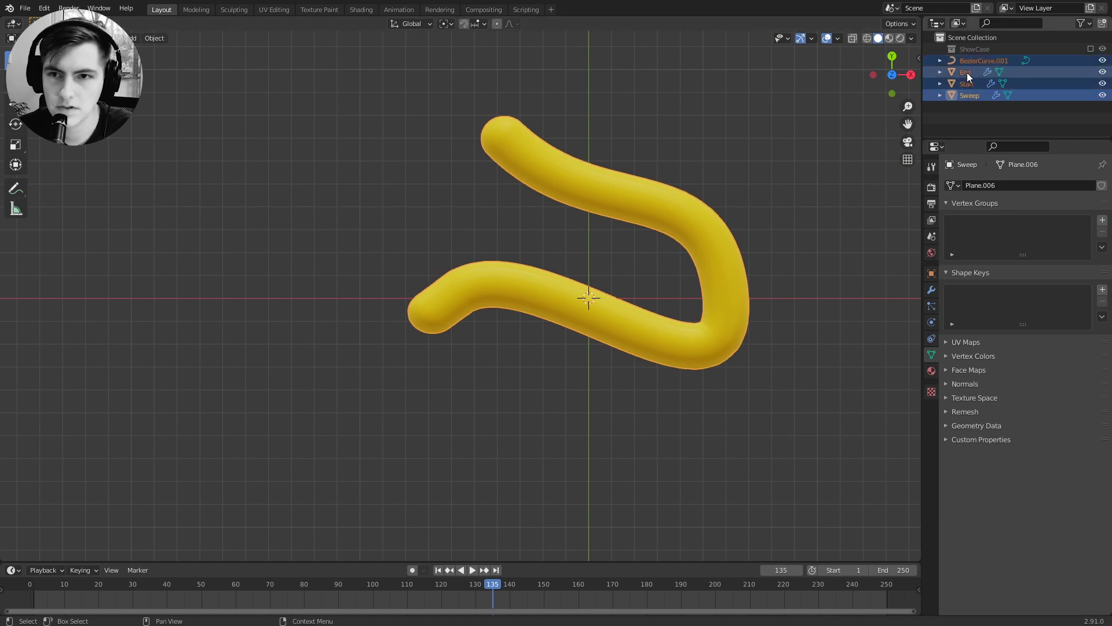
click(967, 73)
shift+click(966, 94)
key(Tab)
scroll(677, 233, up, 1)
shift+middle_drag(678, 234, 599, 274)
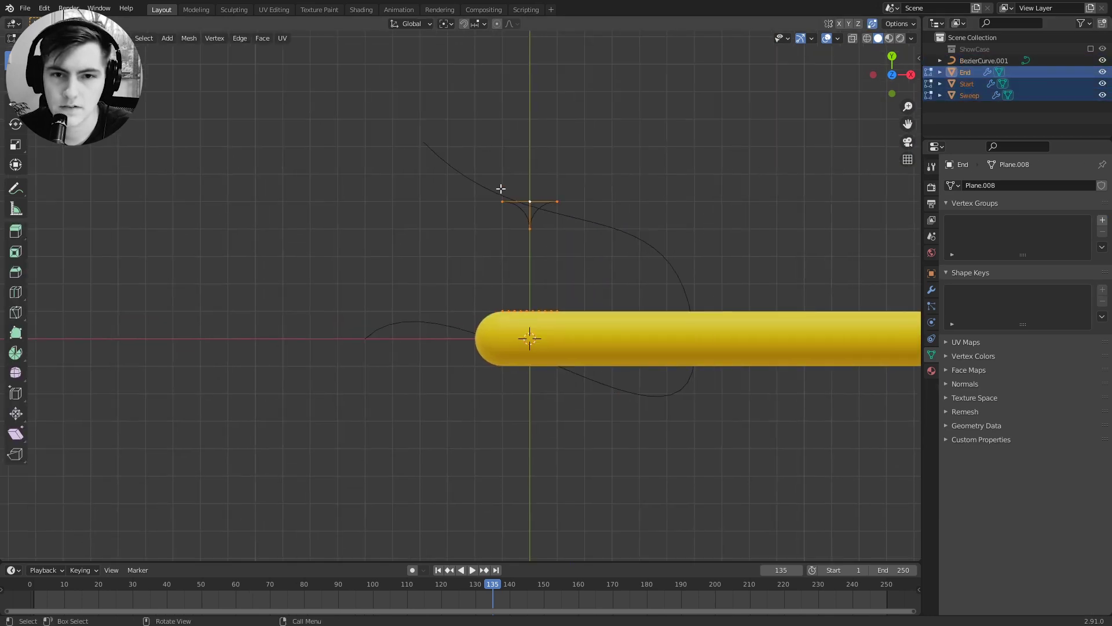
Move the Start and End cap objects together -4 m along Y in Object Mode
drag(456, 168, 628, 267)
key(g)
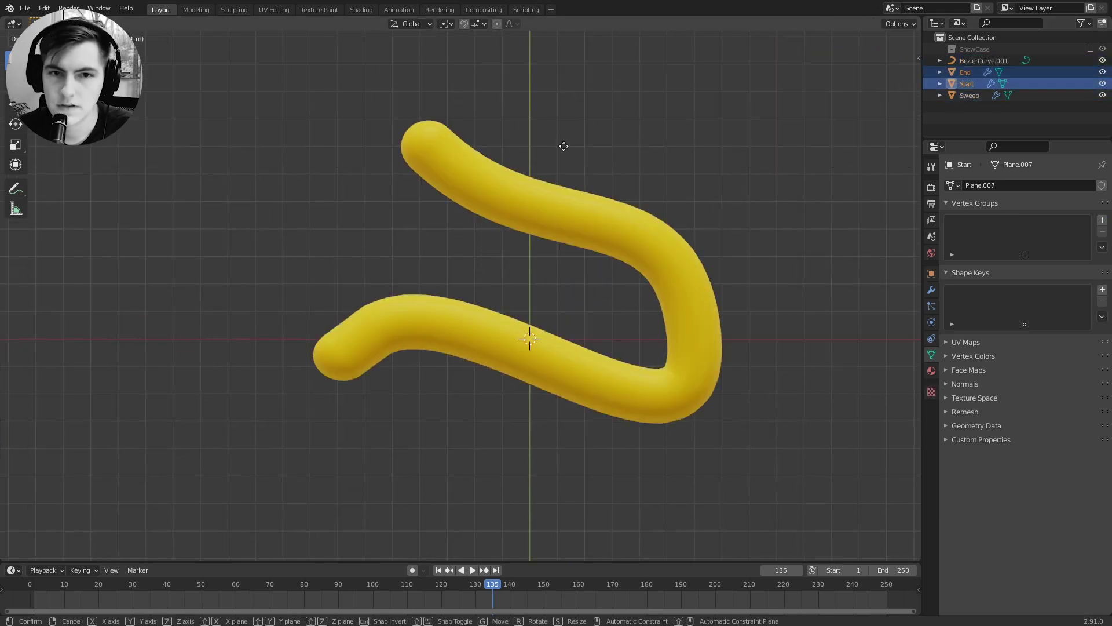
key(y)
ctrl+click(571, 258)
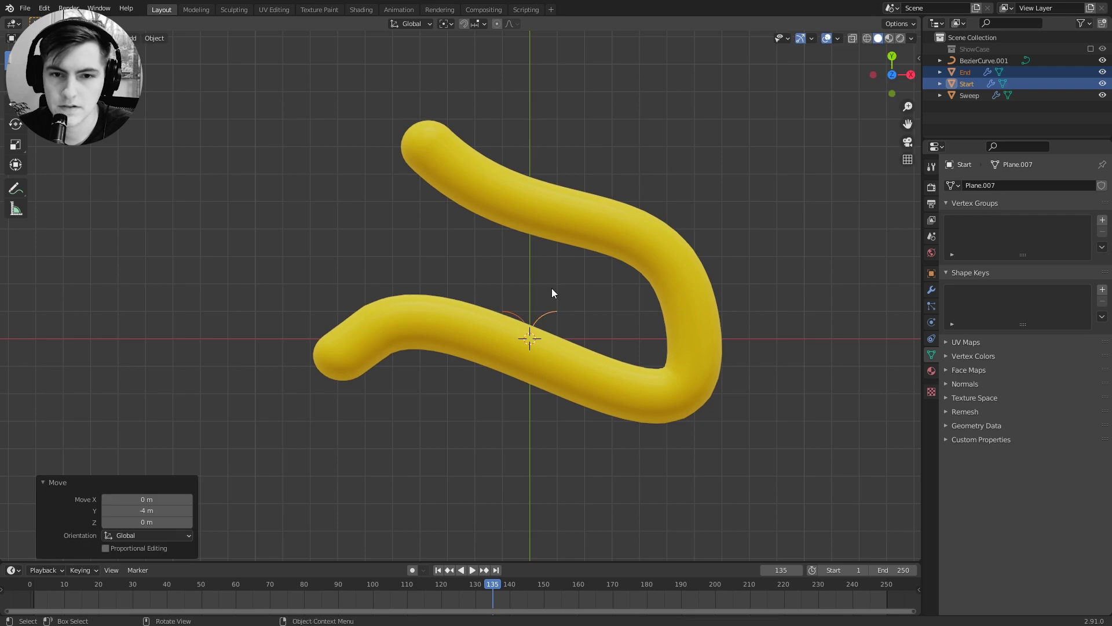
Try scaling the End, Start and Sweep geometry together about the 3D cursor in Edit Mode, with X-Ray shading on
key(s)
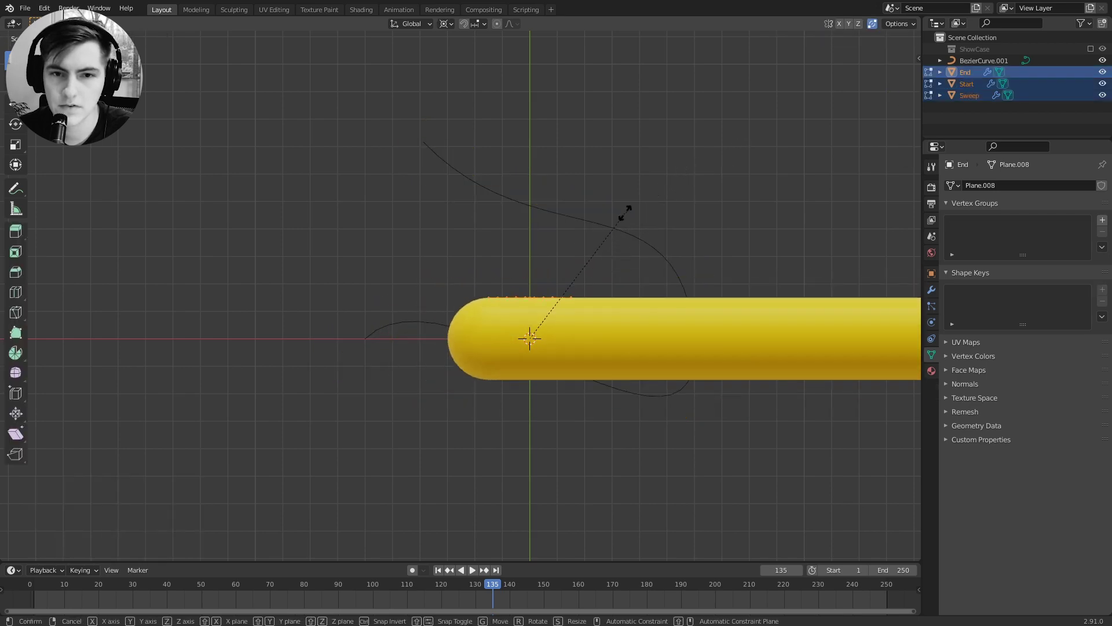
right_click(626, 214)
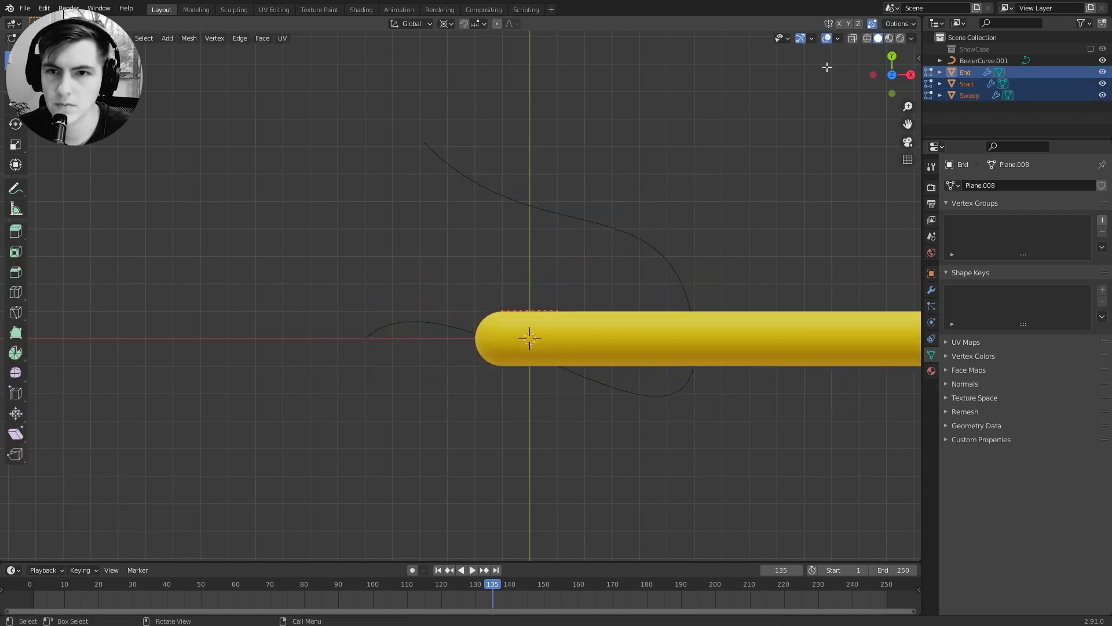
click(852, 38)
scroll(569, 298, up, 8)
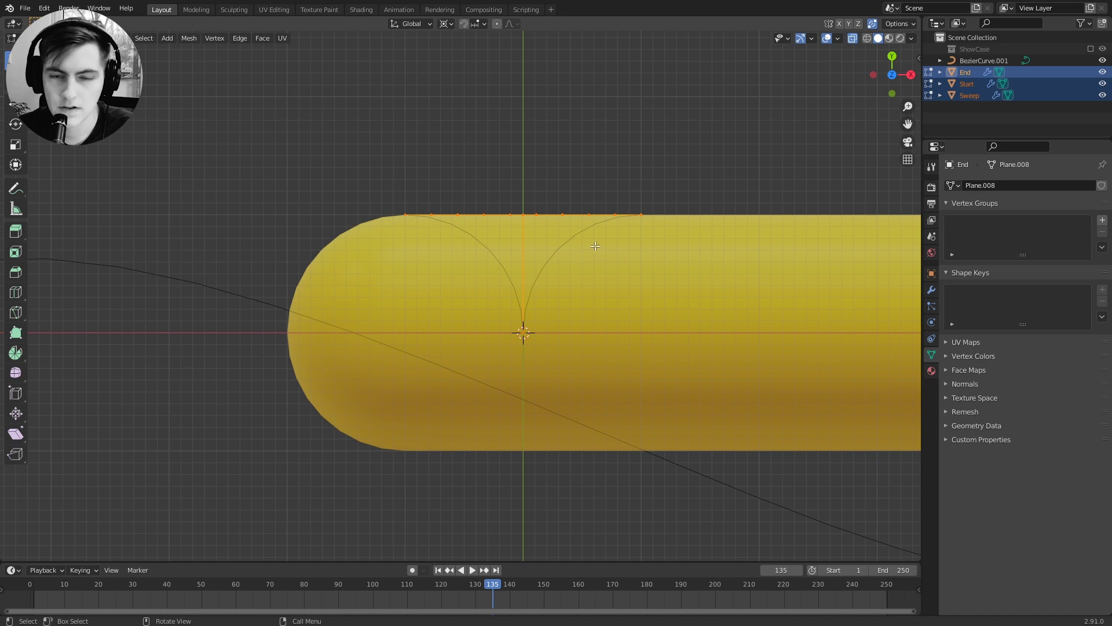
scroll(540, 230, down, 5)
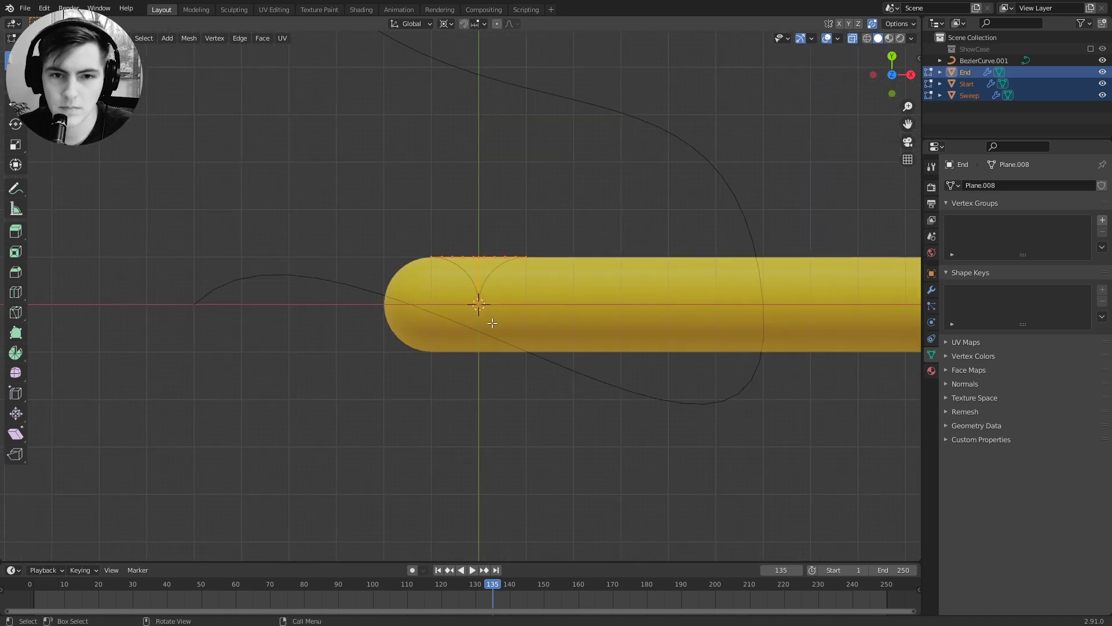
key(s)
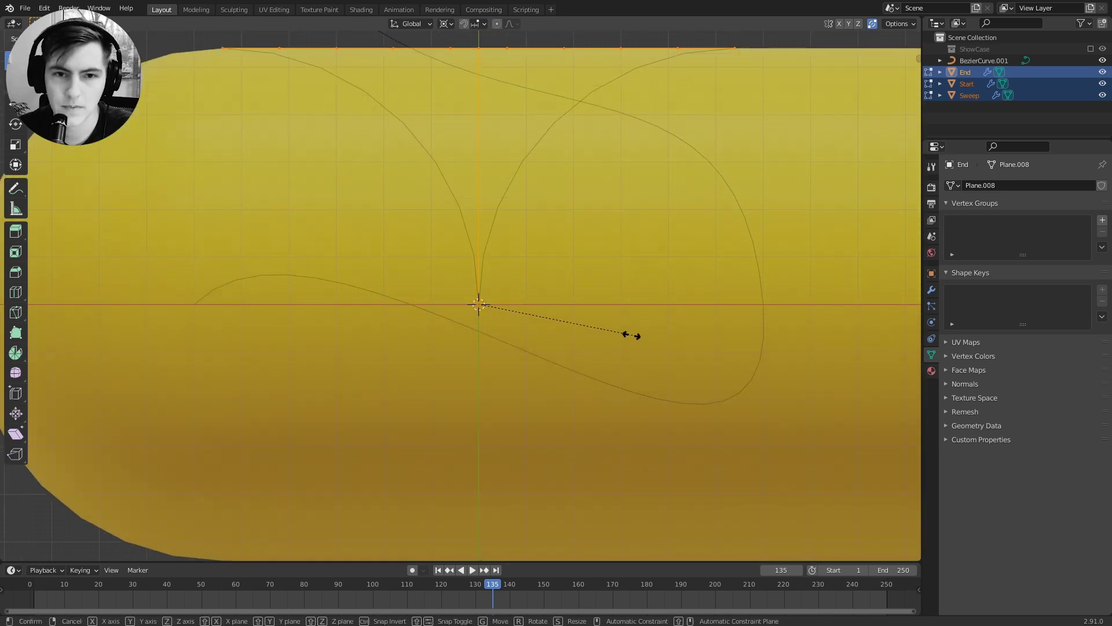
right_click(577, 334)
Try shrinking the End, Start and Sweep geometry together by a factor of 0.262, and undo it
key(s)
click(490, 288)
scroll(580, 255, up, 3)
key(s)
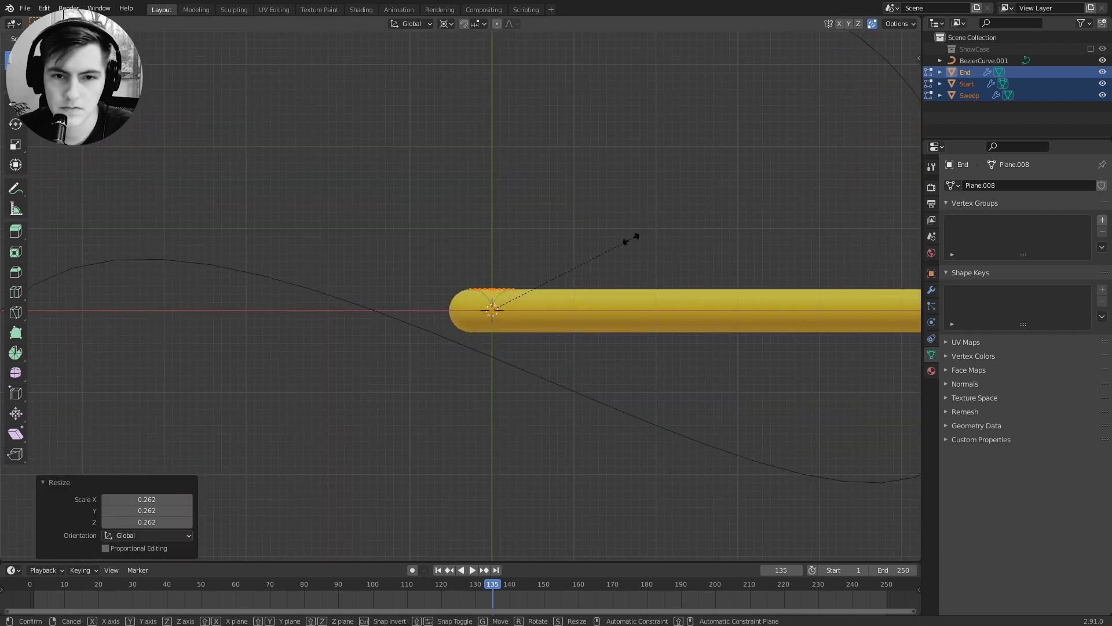
right_click(642, 156)
scroll(487, 276, down, 8)
key(ctrl+z)
key(ctrl+z)
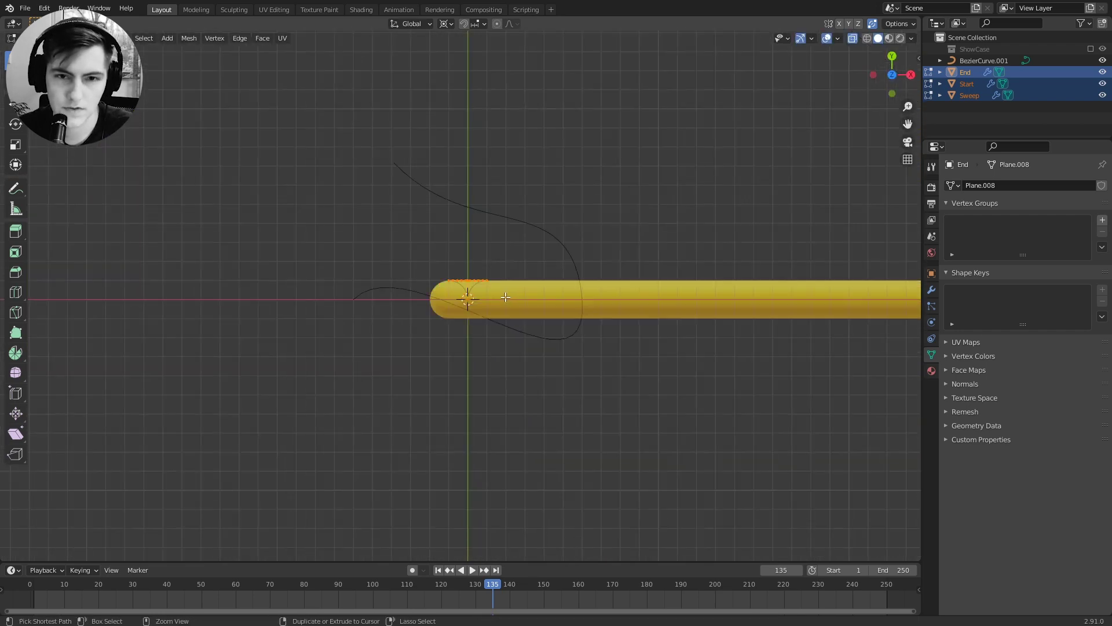
Scale up the combined End, Start and Sweep geometry for a thicker tube, and add a Subdivision Surface modifier to Sweep
key(a)
key(s)
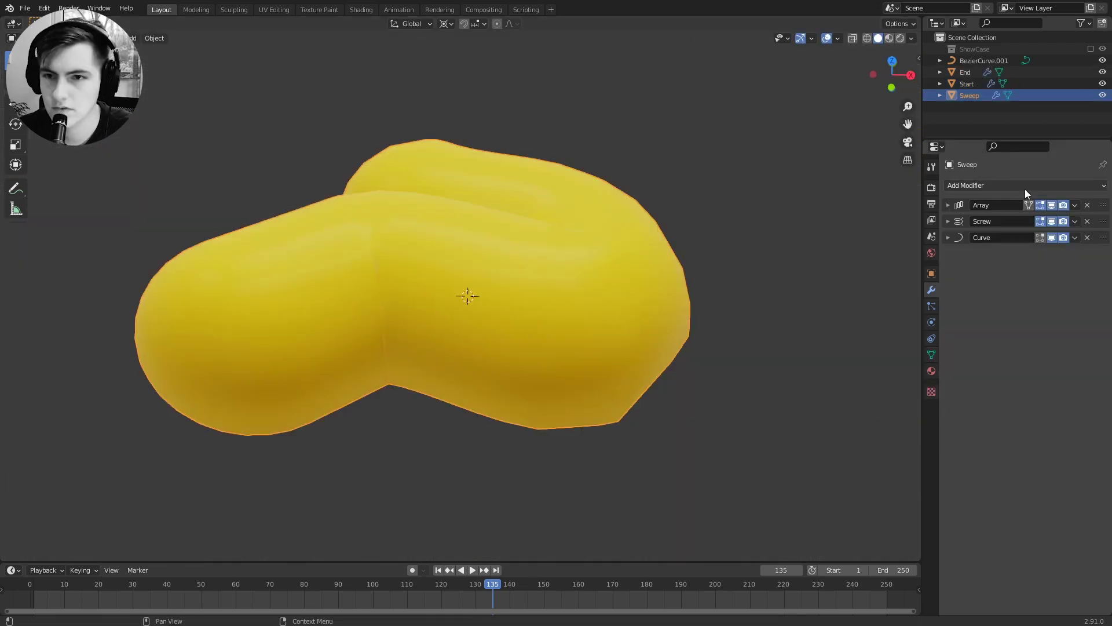
click(1024, 186)
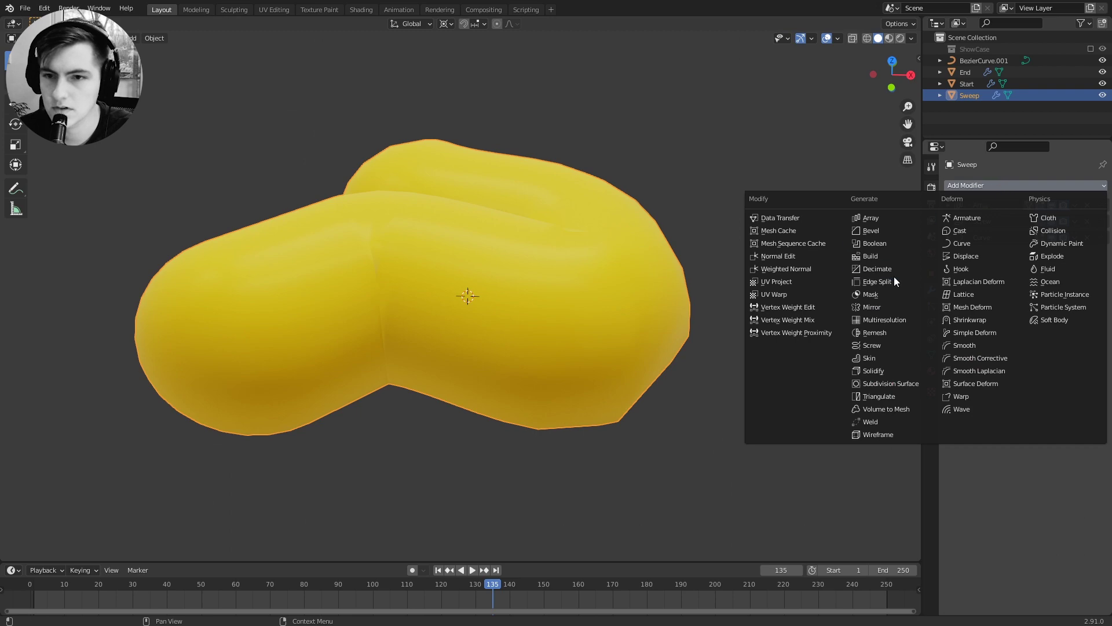
click(897, 383)
middle_drag(475, 313, 595, 371)
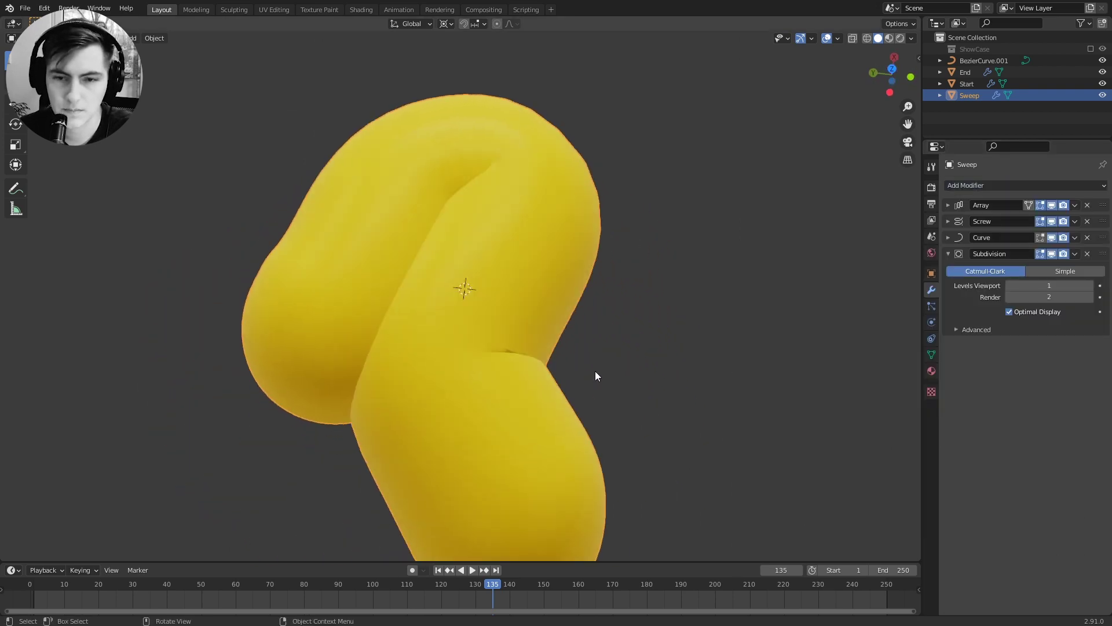
key(KP_7)
scroll(563, 300, down, 2)
shift+middle_drag(564, 301, 551, 304)
scroll(577, 311, down, 2)
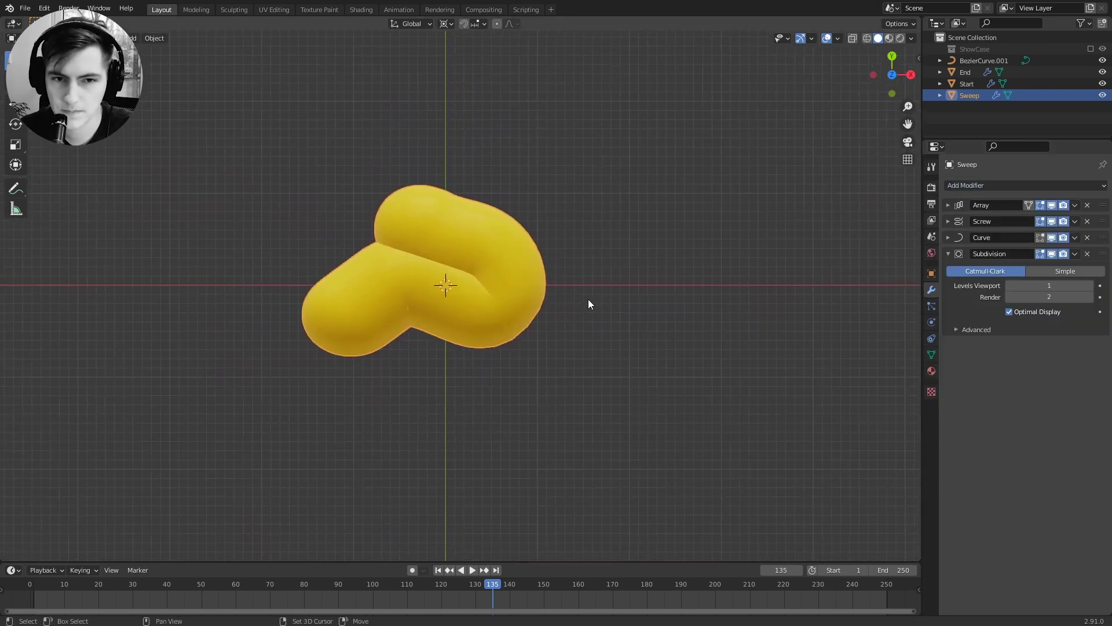
Scale the cap and Sweep geometry down for a thinner tube, and add an S-shaped Bezier curve beside it
click(964, 71)
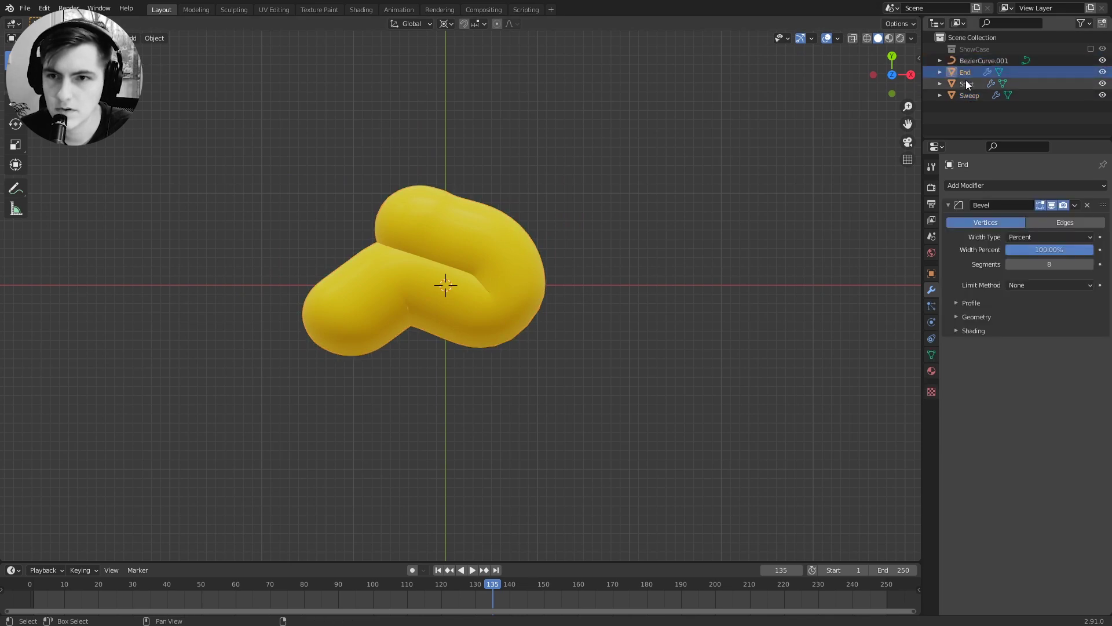
key(KP_Divide)
key(shift+a)
mouse_move(556, 264)
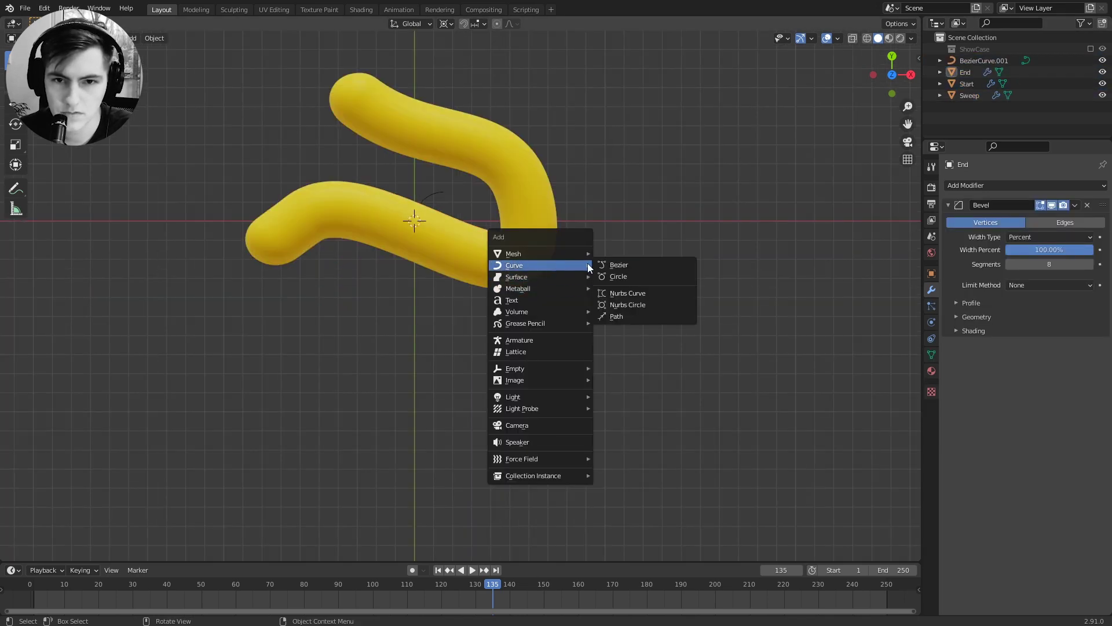
click(606, 264)
Duplicate the Sweep object and place the copy above the S-shaped curve
click(426, 248)
shift+middle_drag(387, 206, 439, 250)
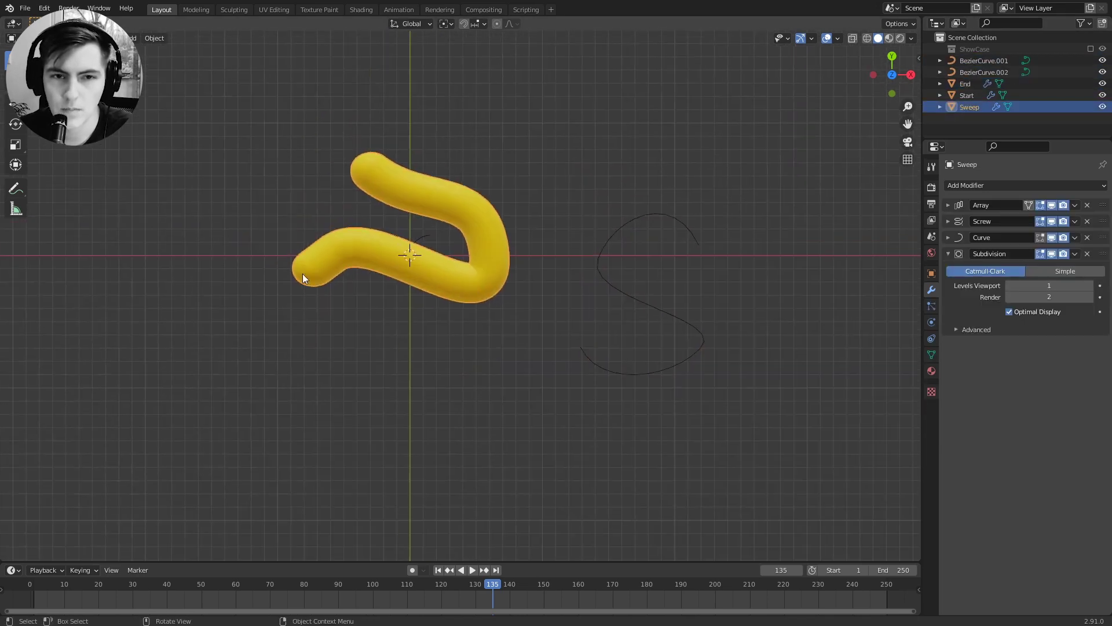
key(g)
click(401, 286)
key(shift+d)
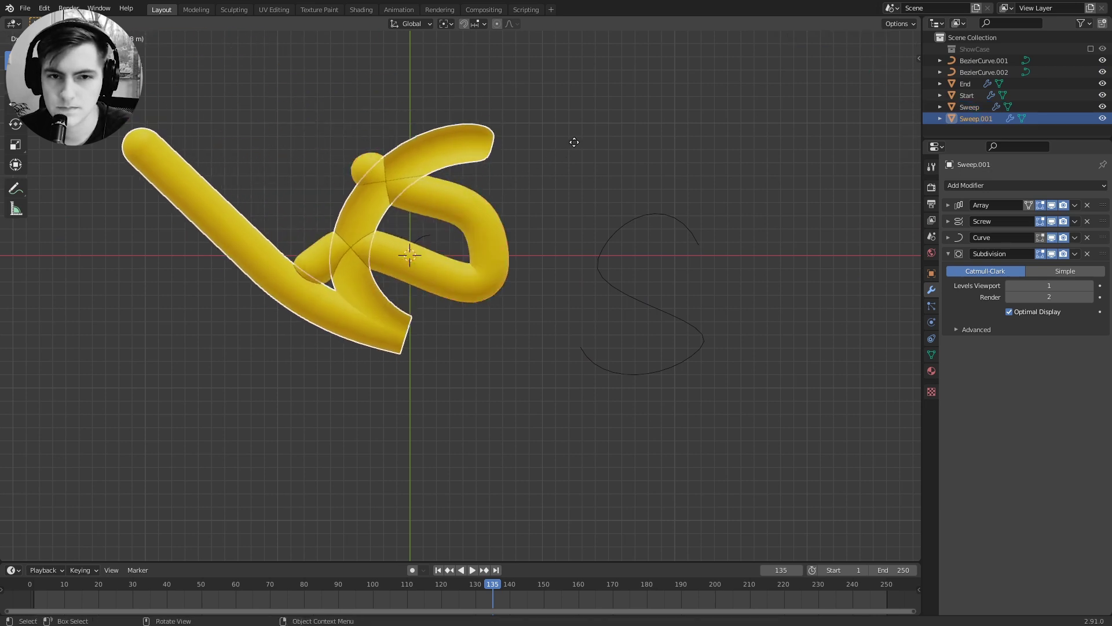
click(573, 200)
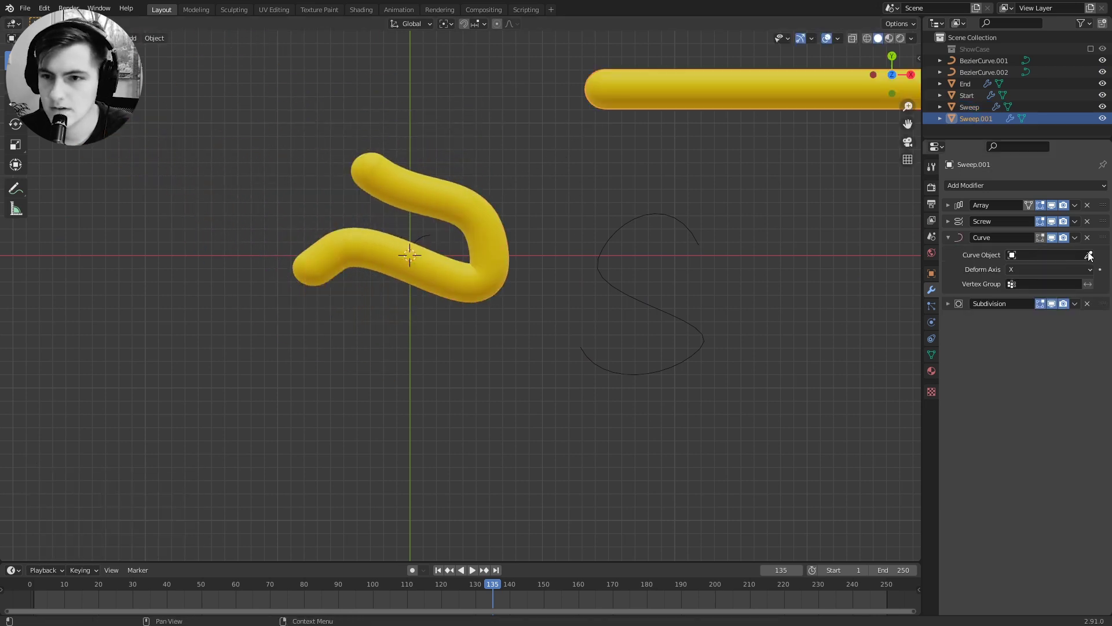
Assign BezierCurve.002 as the curve object in the Curve modifier and as the fit curve in the Array modifier of Sweep.001
click(1089, 255)
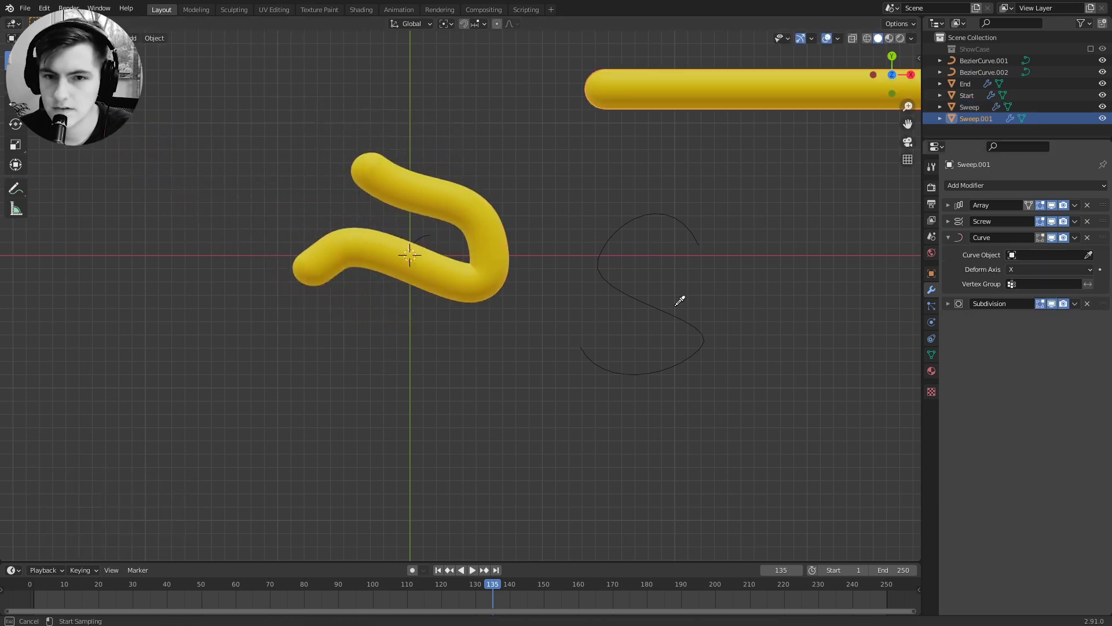
click(670, 314)
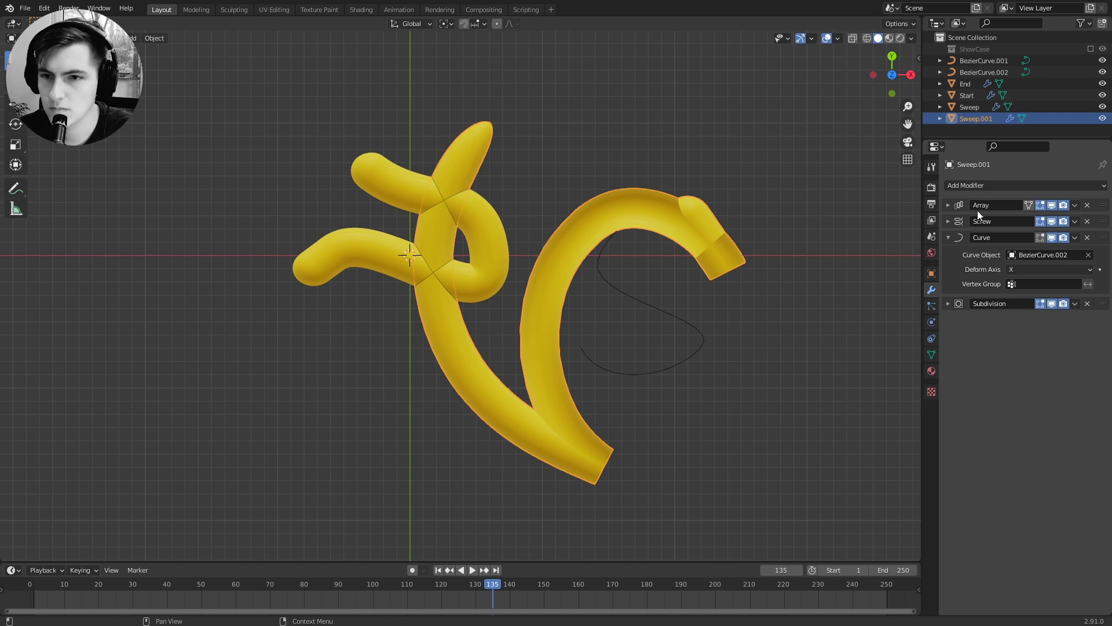
click(948, 206)
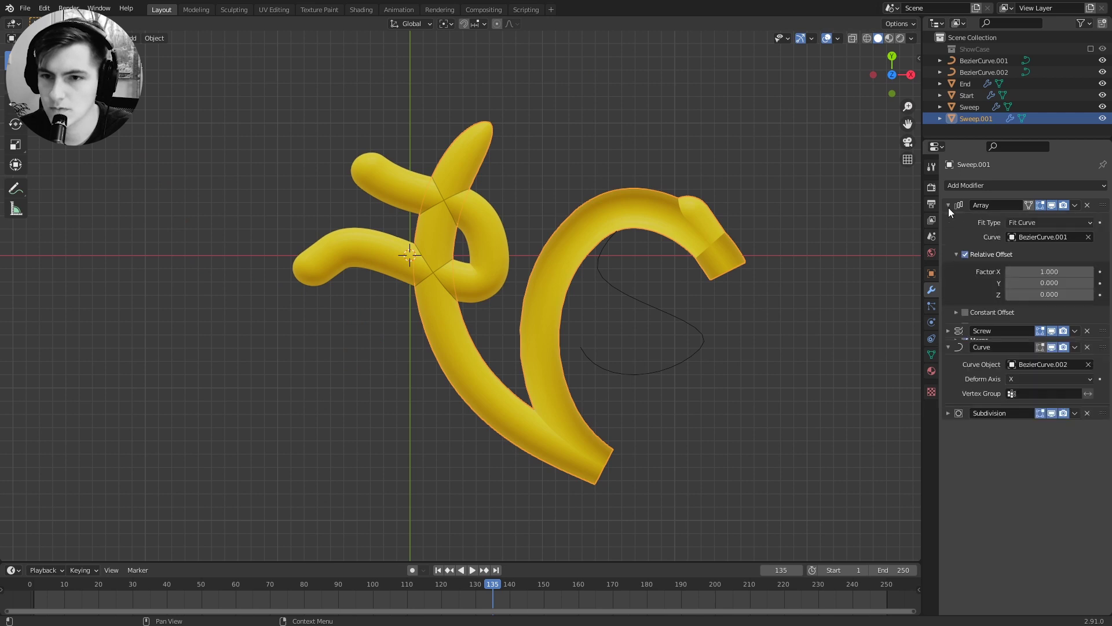
click(1089, 238)
click(1088, 237)
click(658, 293)
Try clearing the location of both BezierCurve.002 and Sweep.001
shift+click(661, 294)
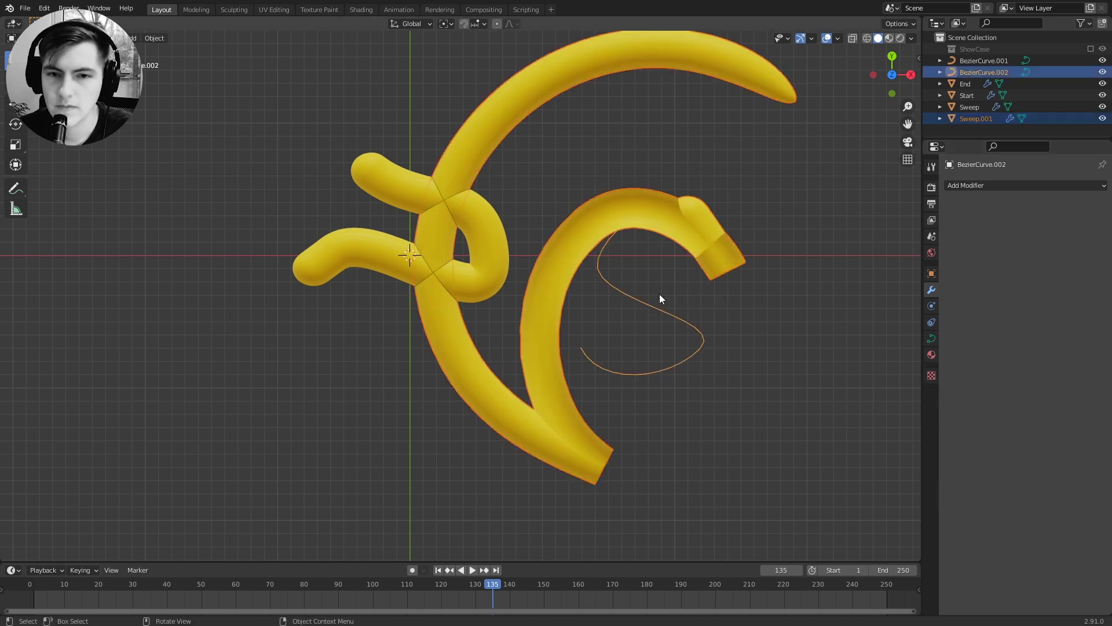
key(alt+g)
shift+middle_drag(429, 273, 499, 247)
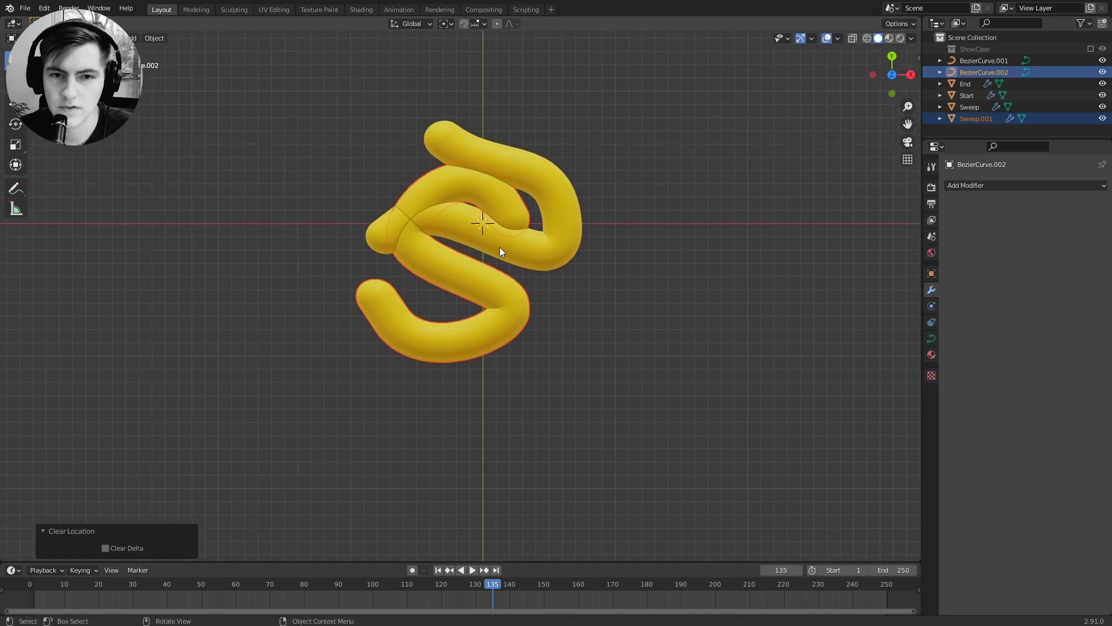
Show object origins in the viewport overlays, and undo the cleared location of the curve and Sweep.001
click(837, 39)
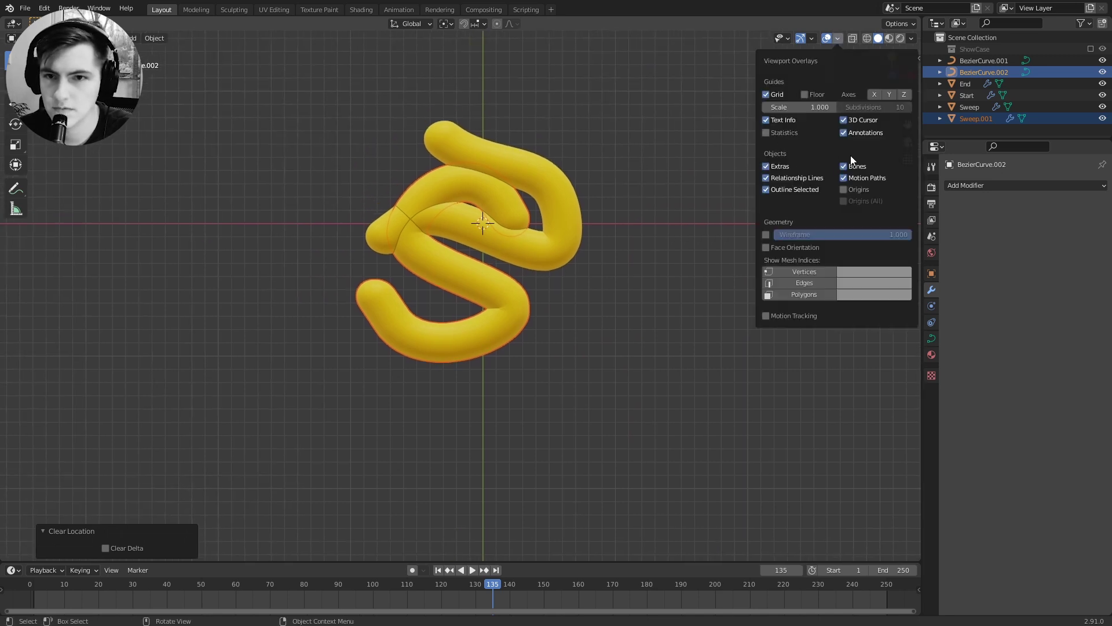
click(847, 189)
key(ctrl+z)
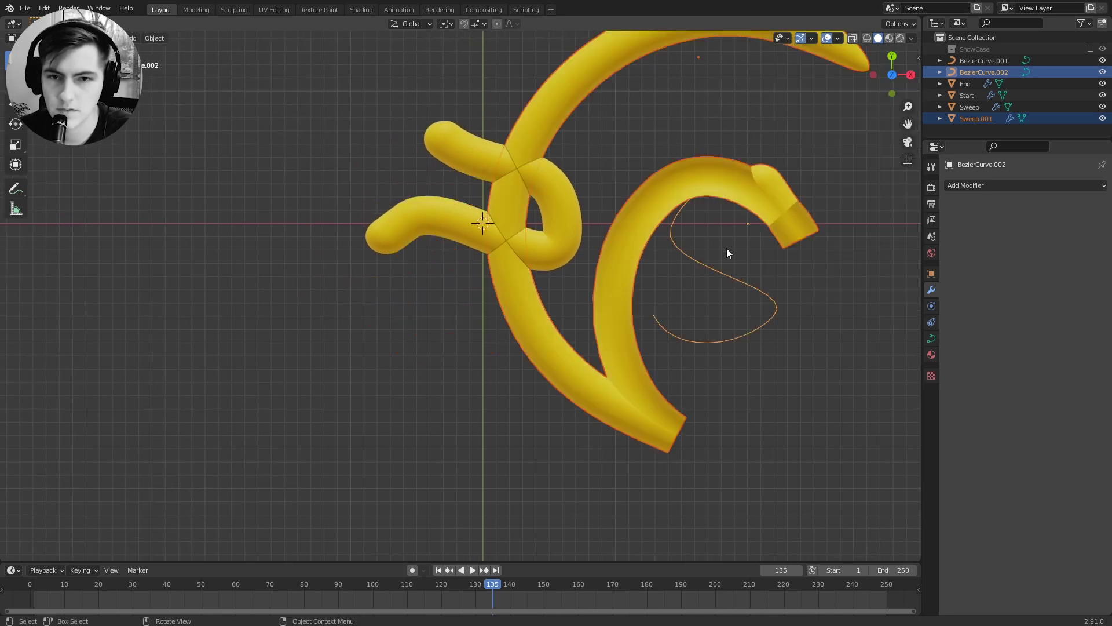
Compare the origin positions of Sweep.001 and BezierCurve.002 by selecting each object in turn
key(a)
click(751, 225)
shift+middle_drag(683, 74, 676, 124)
click(667, 65)
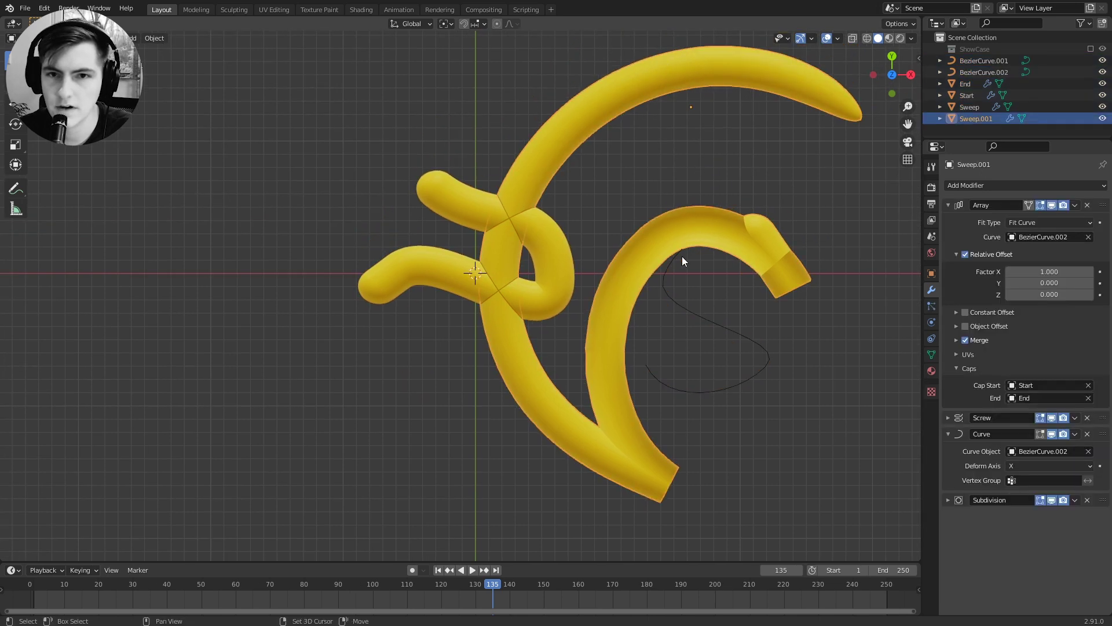
click(690, 124)
click(710, 216)
click(678, 296)
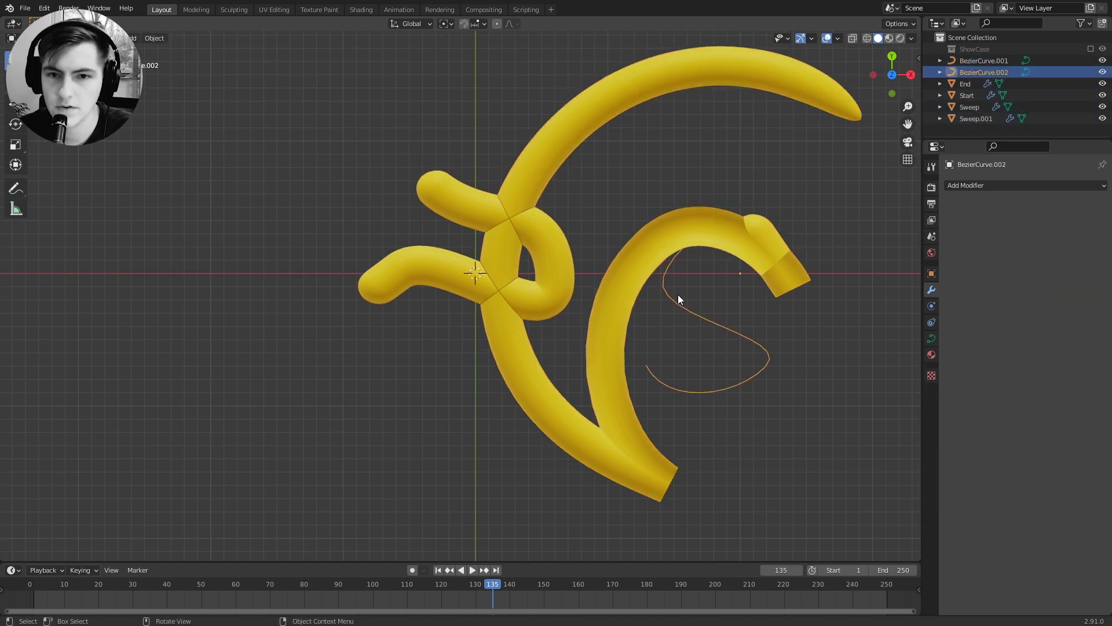
click(673, 70)
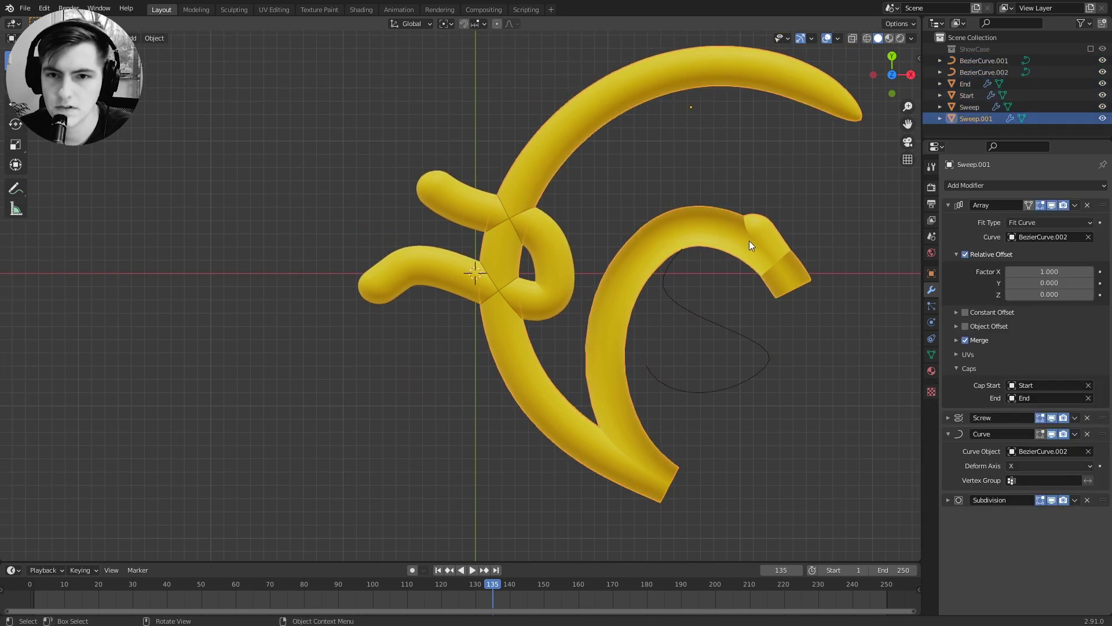
click(670, 301)
Move Sweep.001 by 4 m in X and -12 m in Y with snapping, bringing its origin close to the S curve's origin
click(650, 70)
key(g)
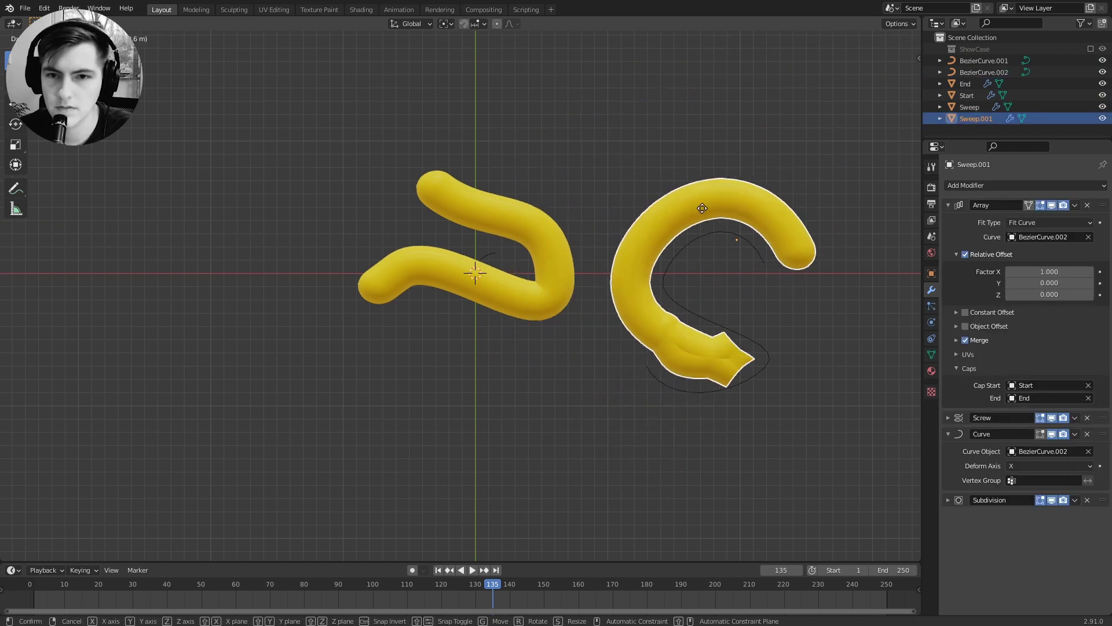
ctrl+click(713, 230)
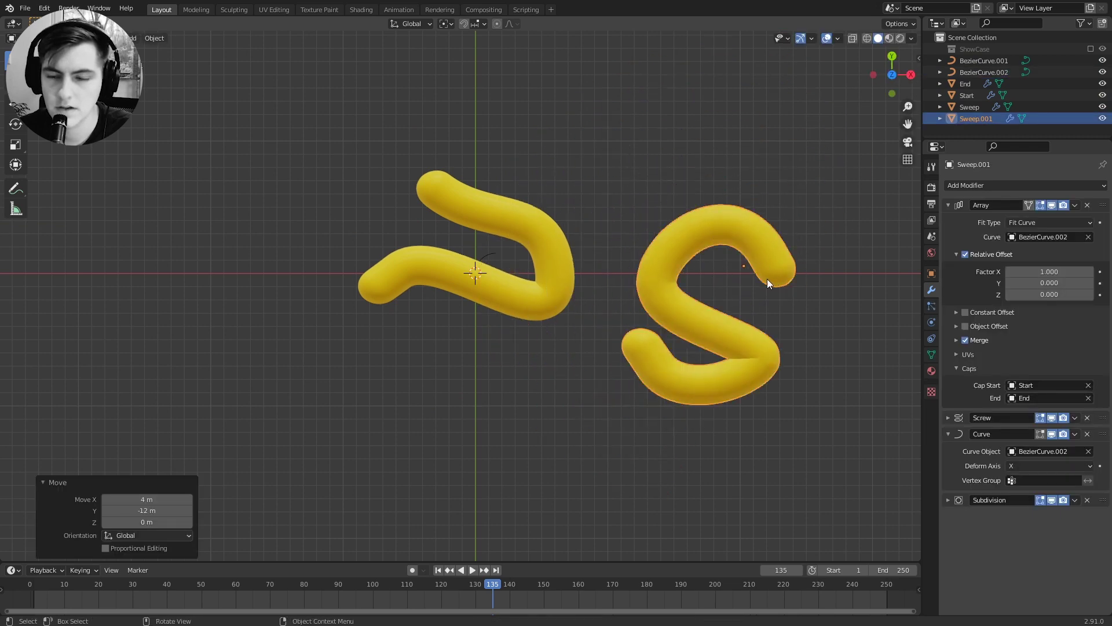
Open the ShowCase collection's Plane object in Edit Mode and select its whole profile outline to examine it
drag(701, 167, 758, 263)
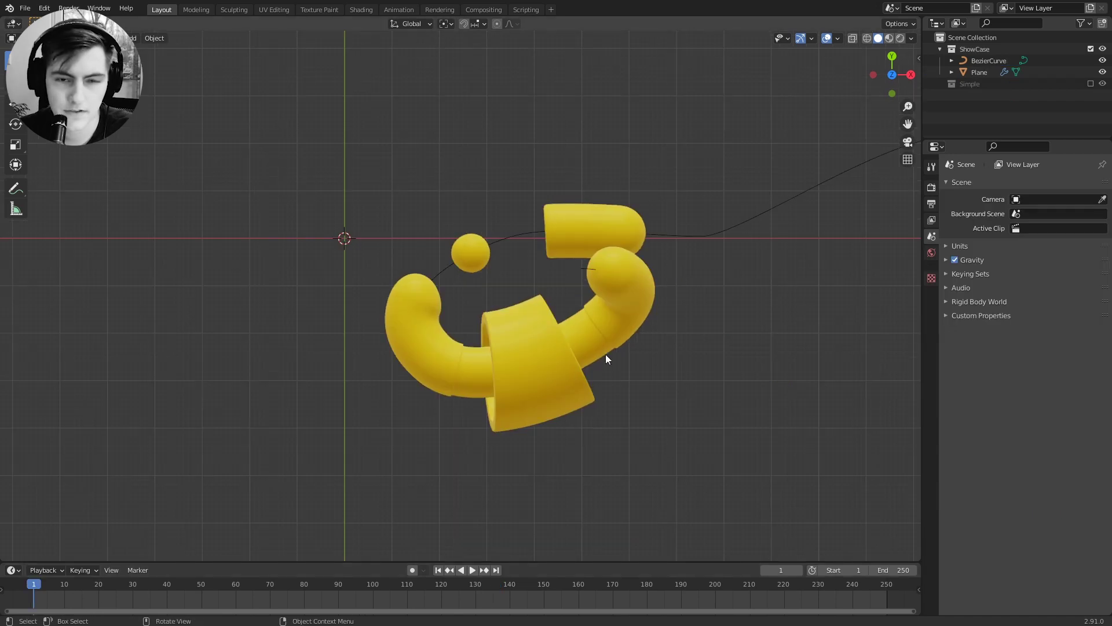
shift+middle_drag(606, 359, 547, 383)
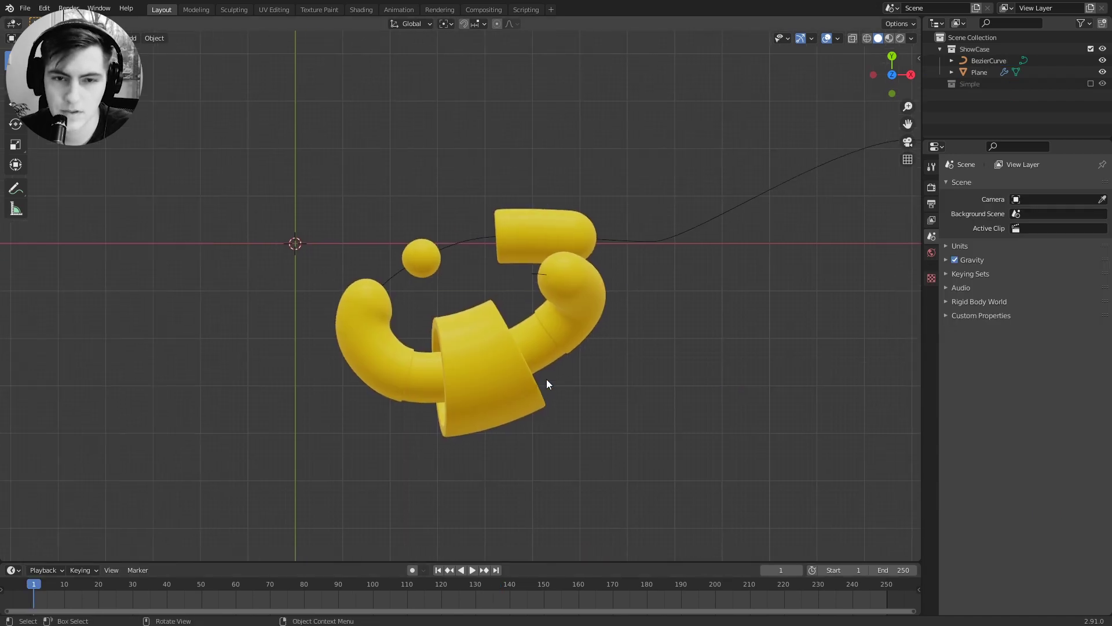
click(520, 232)
key(Tab)
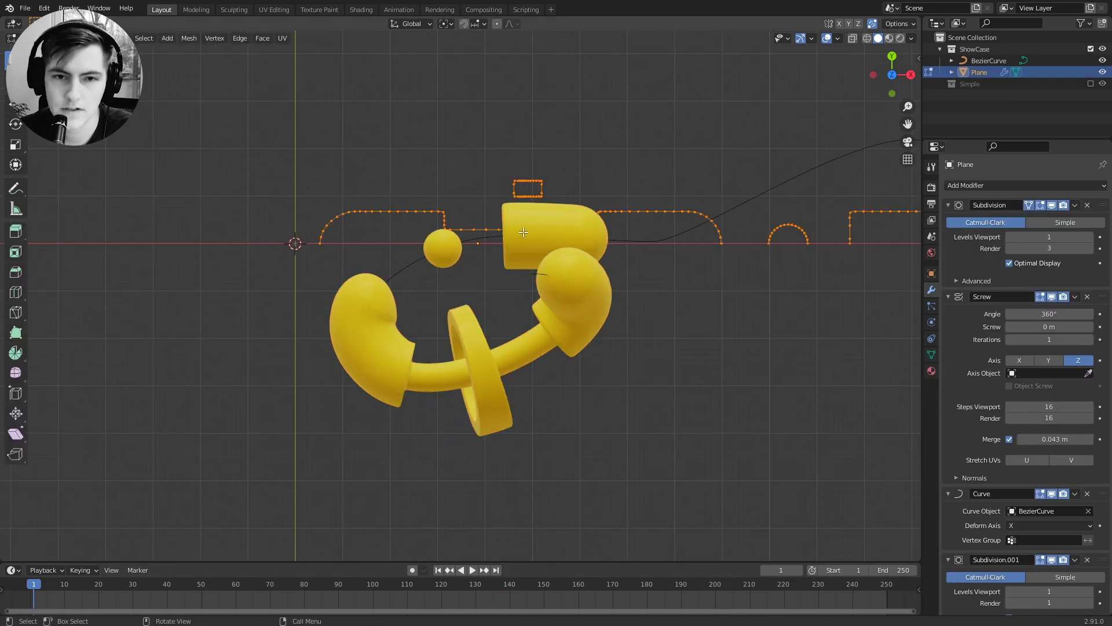
key(alt+a)
shift+middle_drag(543, 220, 376, 259)
key(a)
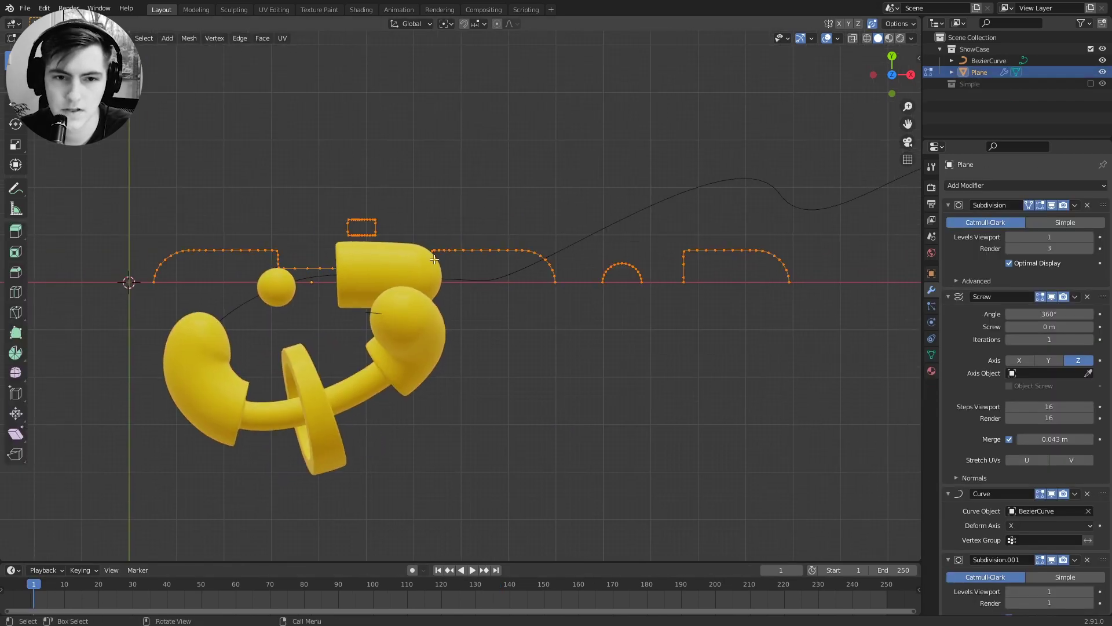
Move the Plane object -0.32973 m along X and collapse its Subdivision, Screw, Curve, Subdivision.001 and Weld modifier settings
key(g)
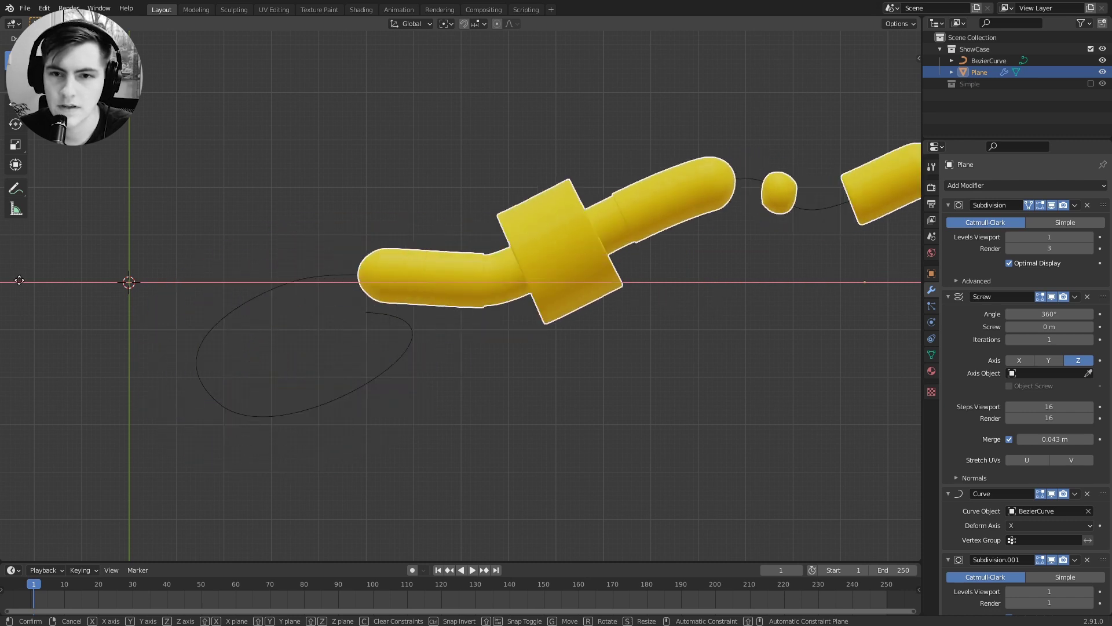
click(20, 280)
click(949, 205)
click(948, 221)
click(948, 238)
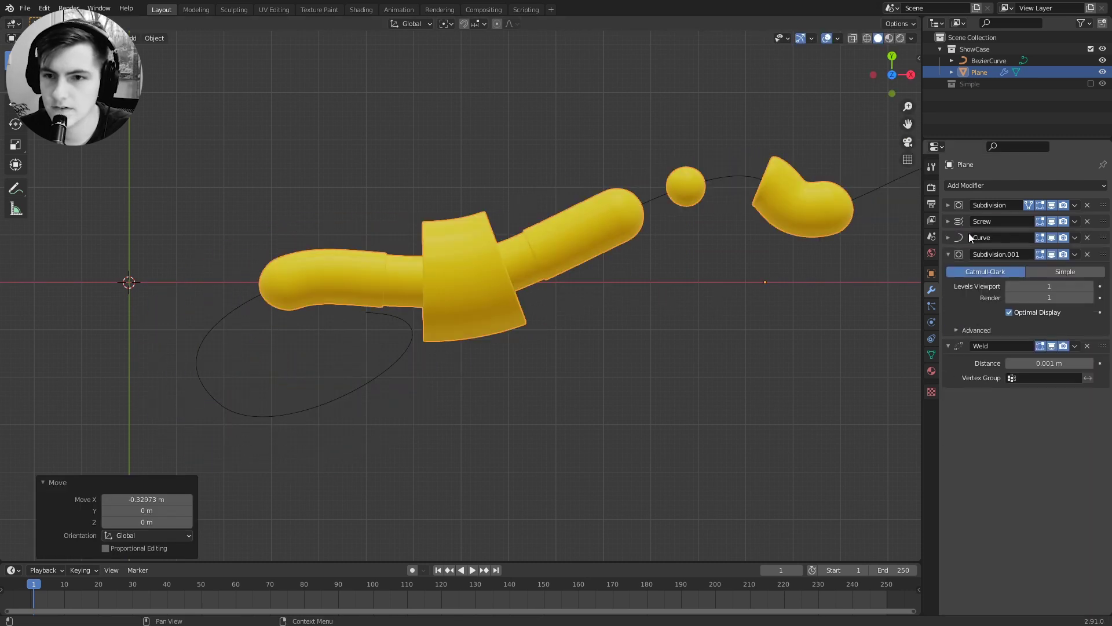
click(948, 253)
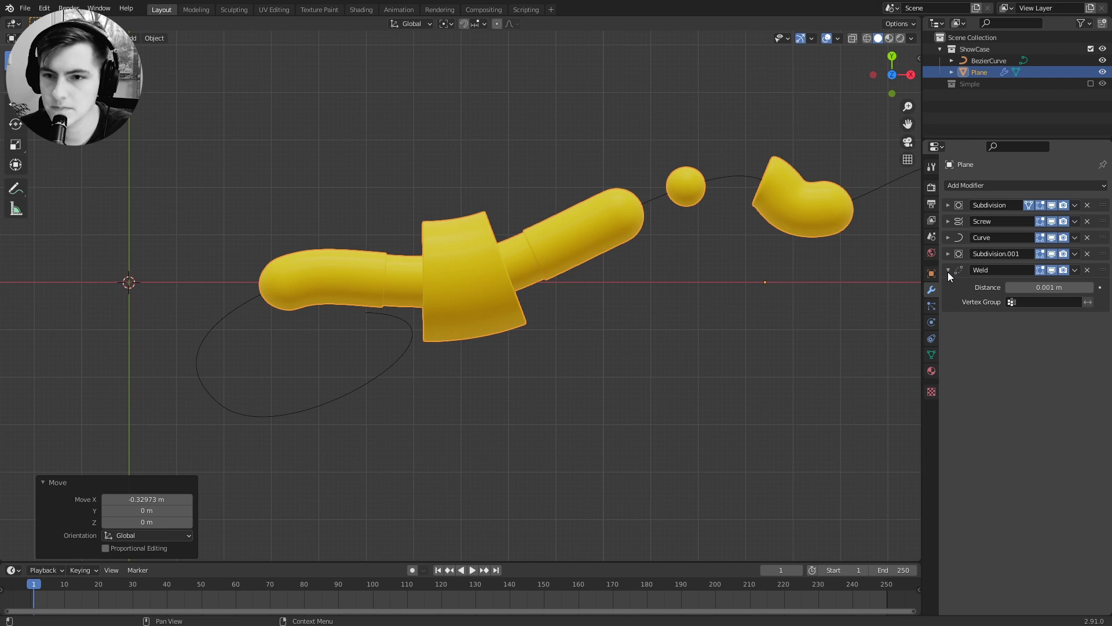
click(949, 270)
Examine the Plane's swept shapes from an angle and from the top, and play the shape key animation
middle_drag(356, 321, 487, 223)
scroll(482, 231, up, 4)
middle_drag(414, 289, 492, 313)
key(KP_7)
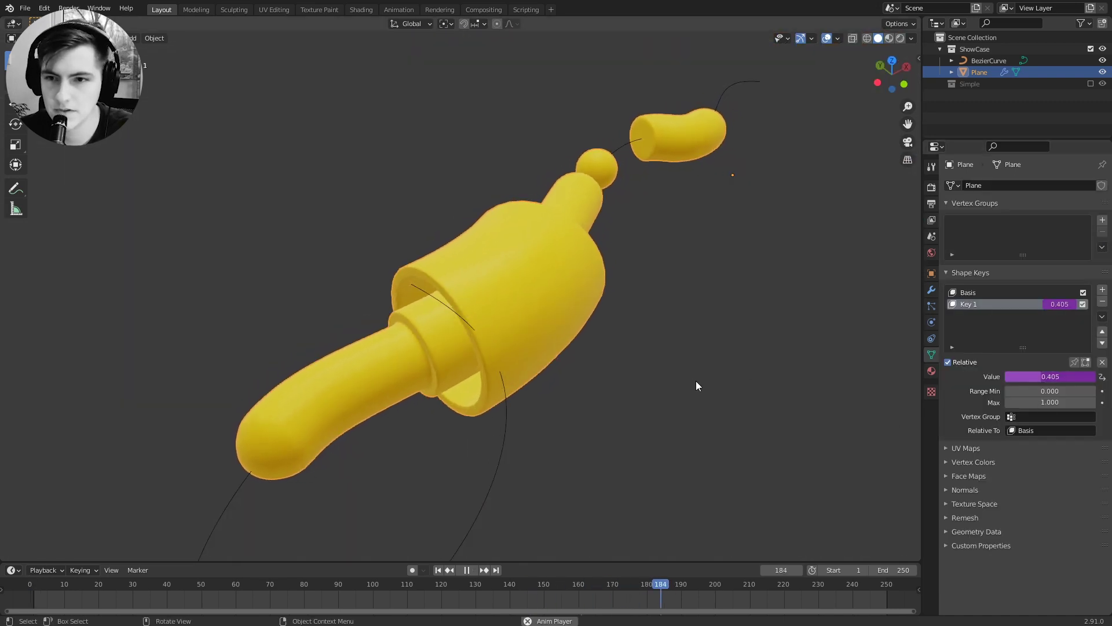
key(space)
key(KP_7)
key(space)
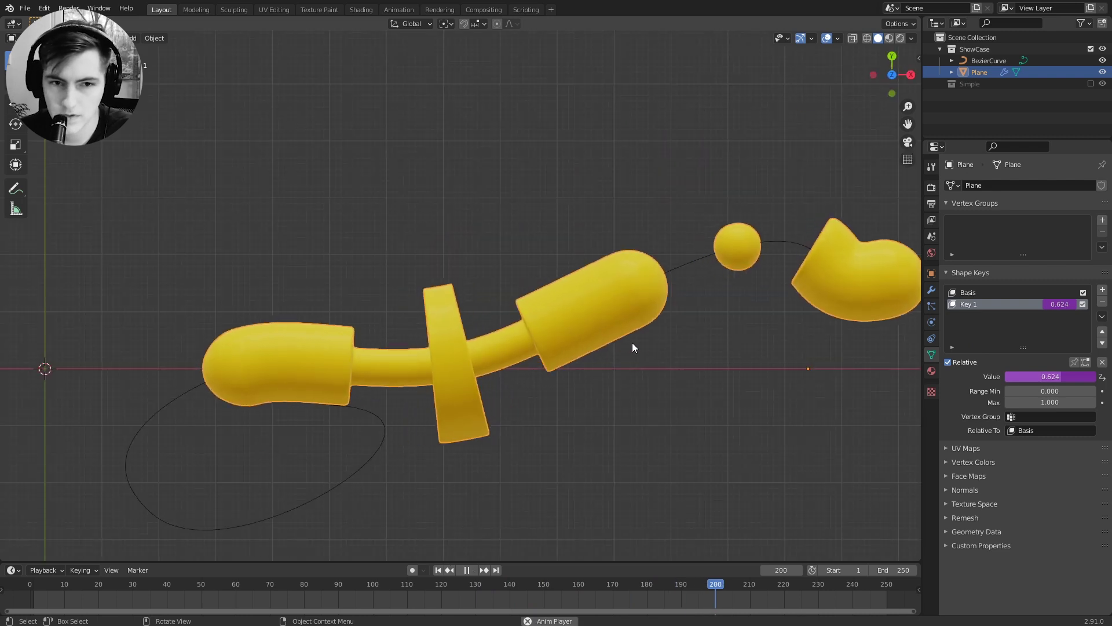
key(Tab)
shift+middle_drag(797, 344, 319, 341)
scroll(504, 352, down, 2)
click(973, 290)
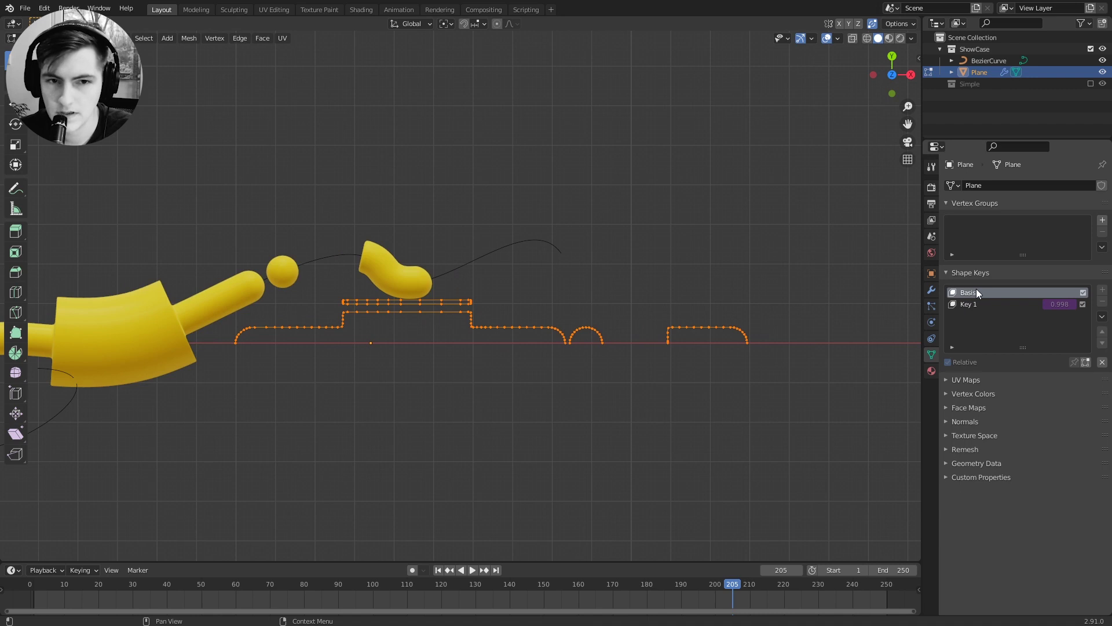
click(979, 302)
click(978, 291)
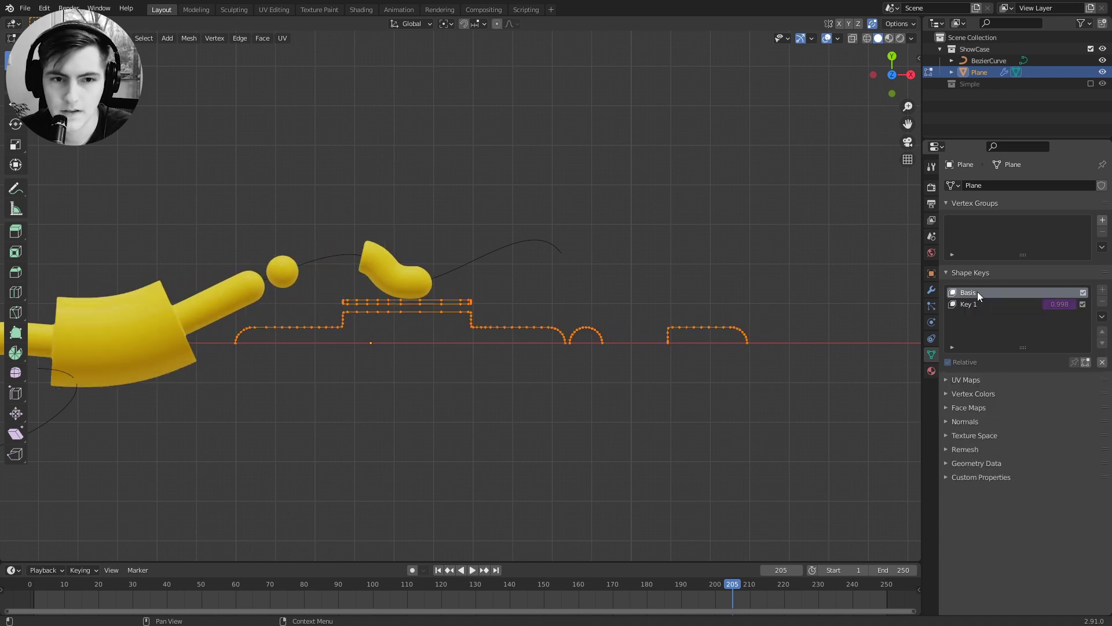
click(974, 304)
click(973, 291)
click(971, 303)
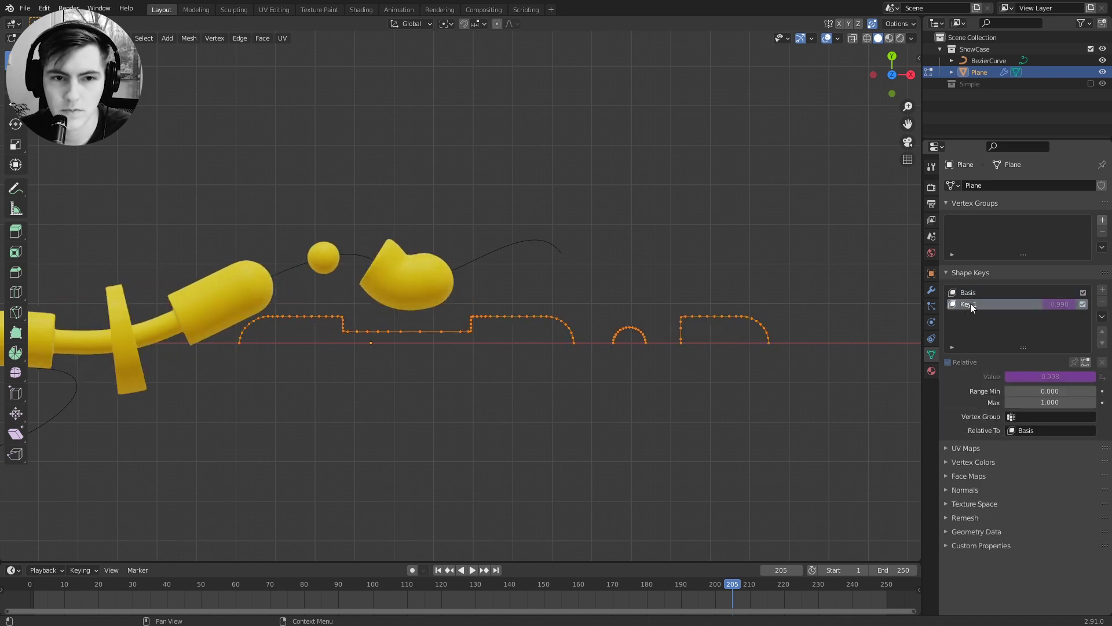
click(969, 291)
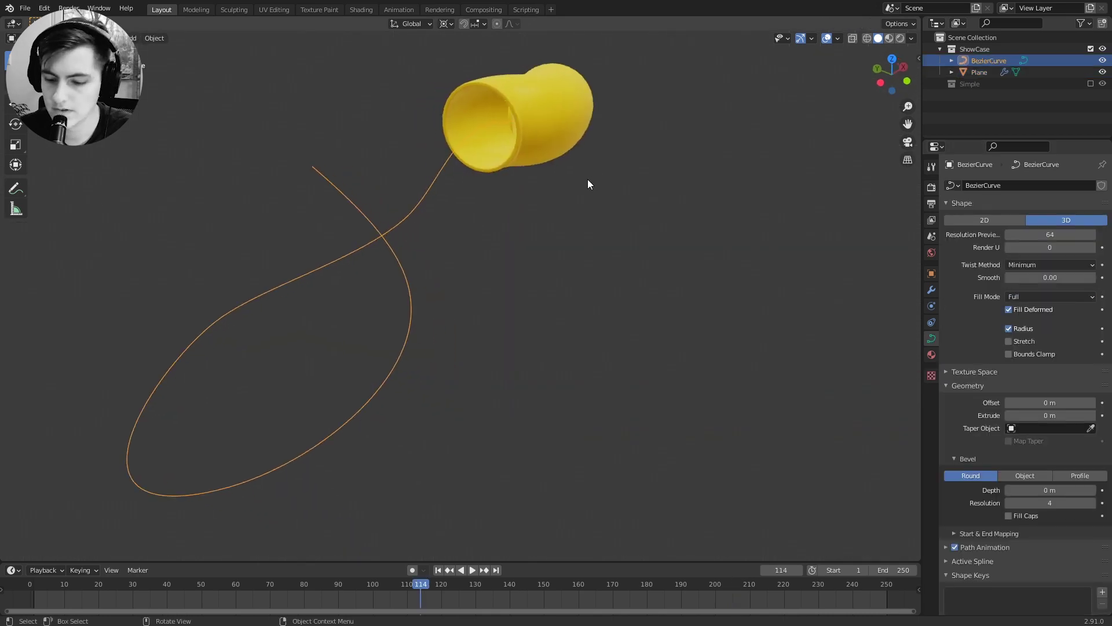
Hide the ShowCase collection and enable the Simple collection to bring back the two round-capped tubes
key(KP_7)
click(1102, 50)
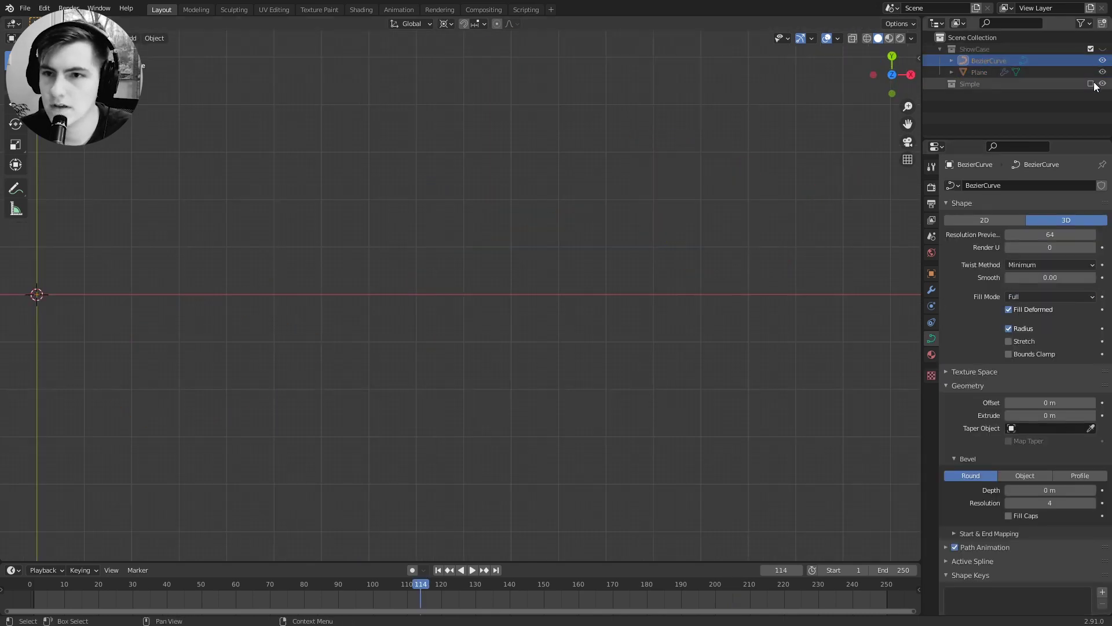
click(1091, 84)
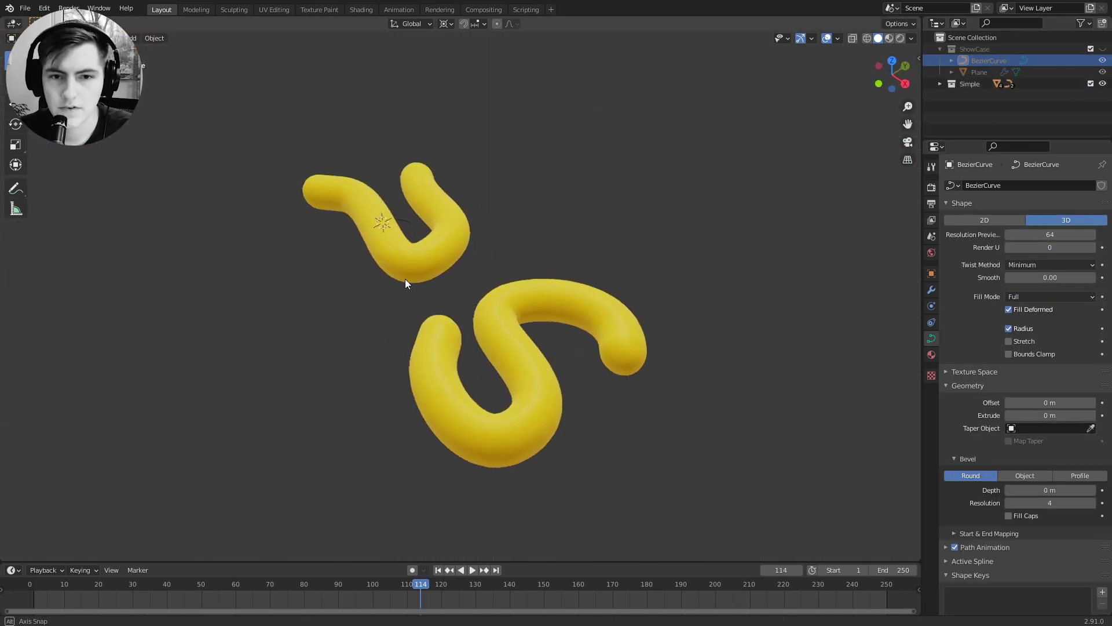
scroll(545, 289, up, 3)
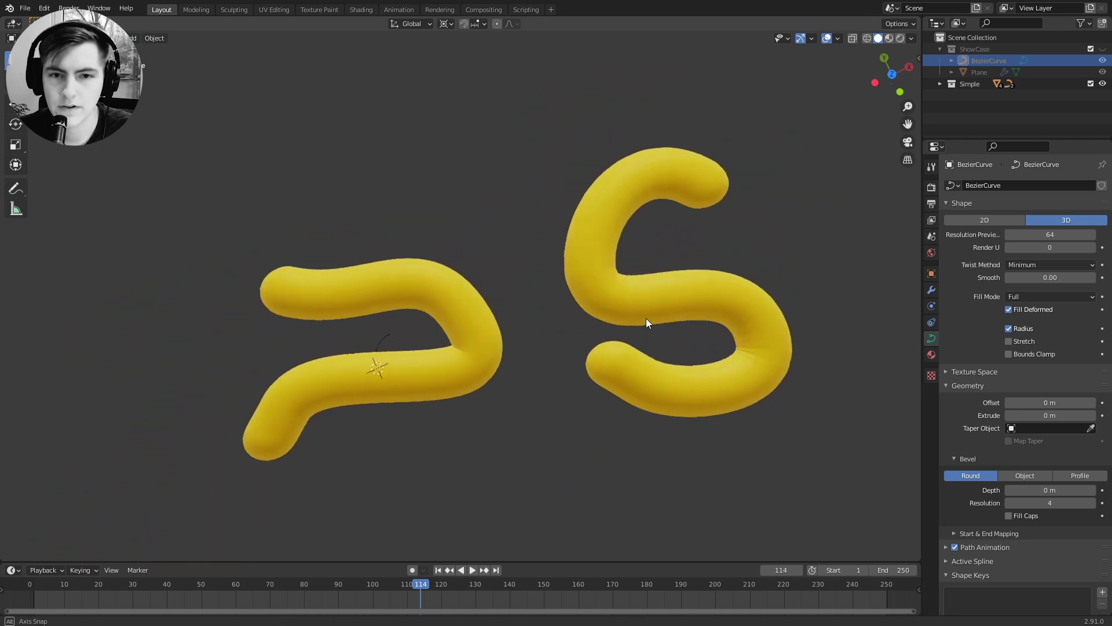